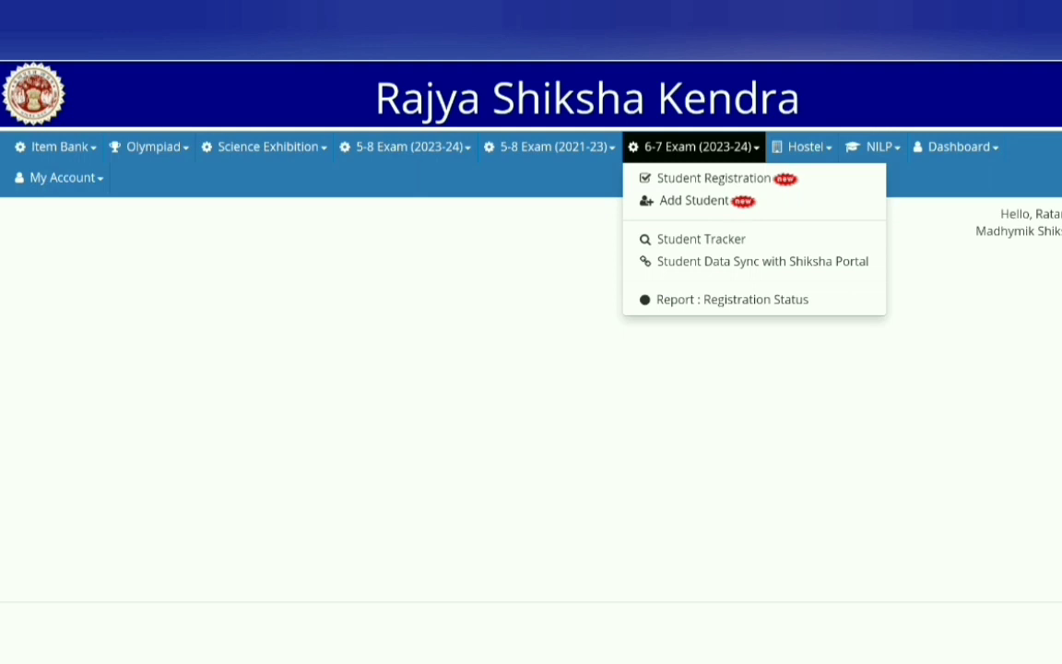
Open Student Registration for 6-7 Exam (2023-24), display the Class 6th students and look through the list.
{"action": "left_click", "coordinate": [714, 178]}
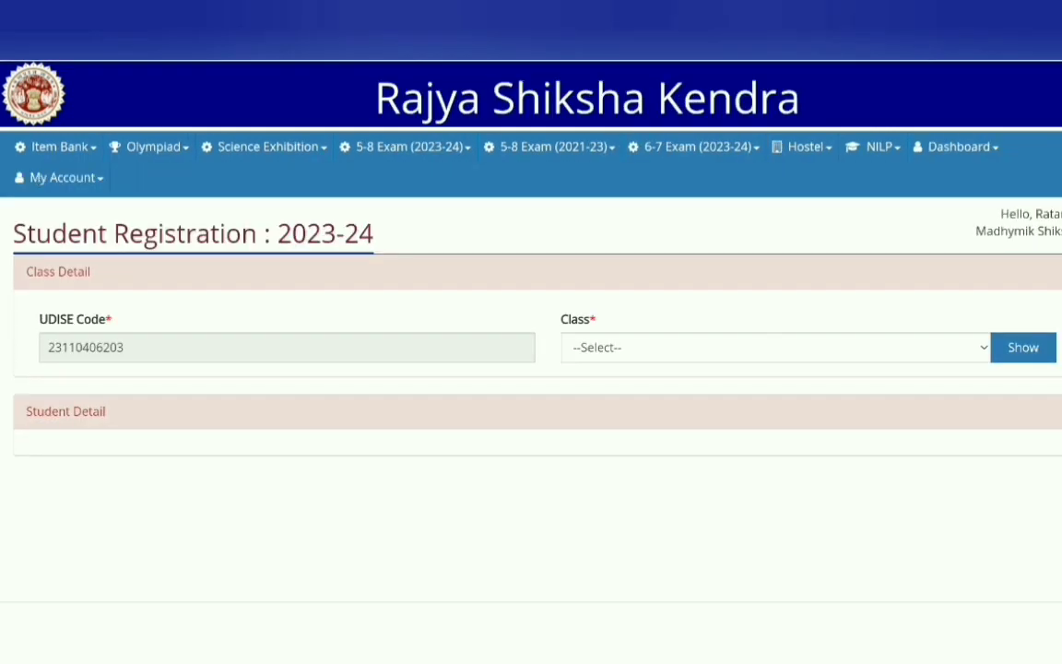
{"action": "left_click", "coordinate": [645, 341]}
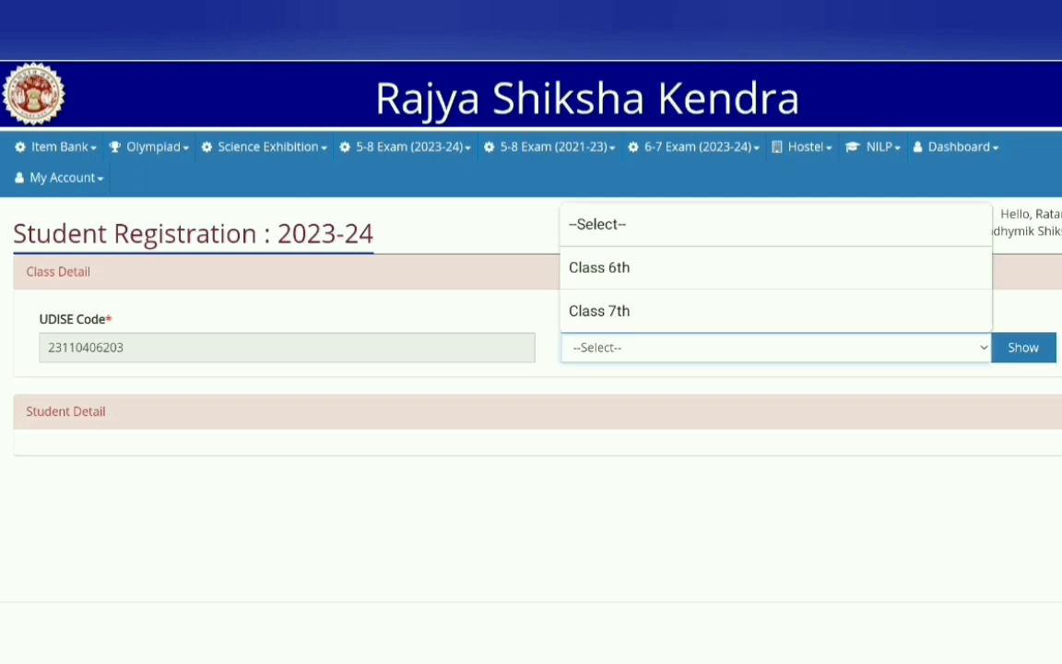
{"action": "left_click", "coordinate": [599, 268]}
{"action": "left_click", "coordinate": [1025, 347]}
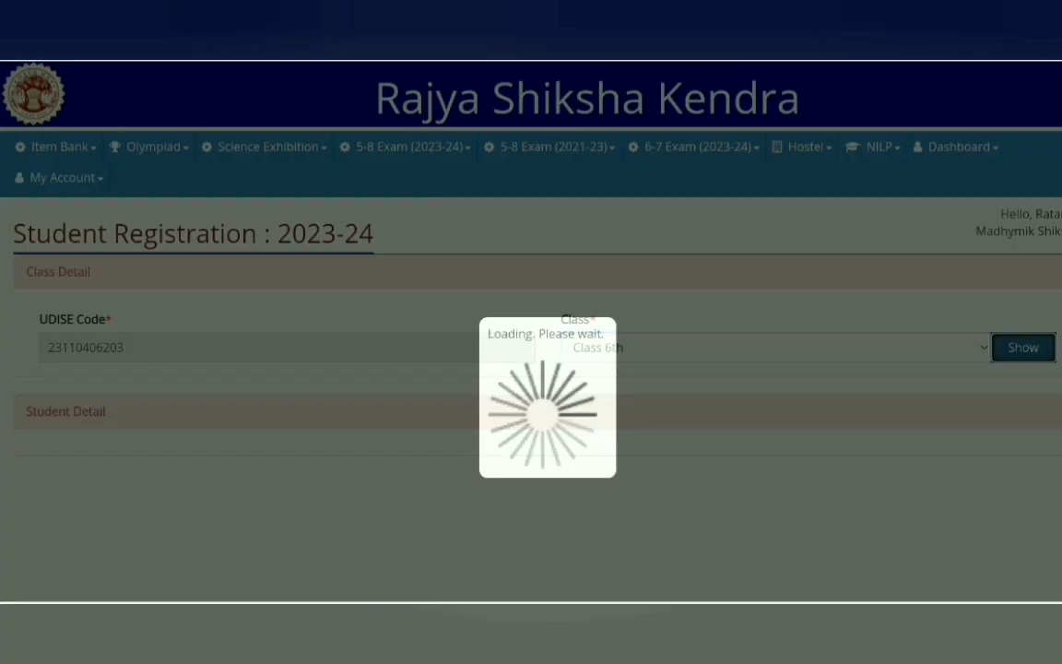
{"action": "scroll", "coordinate": [531, 369], "scroll_direction": "down", "scroll_amount": 5}
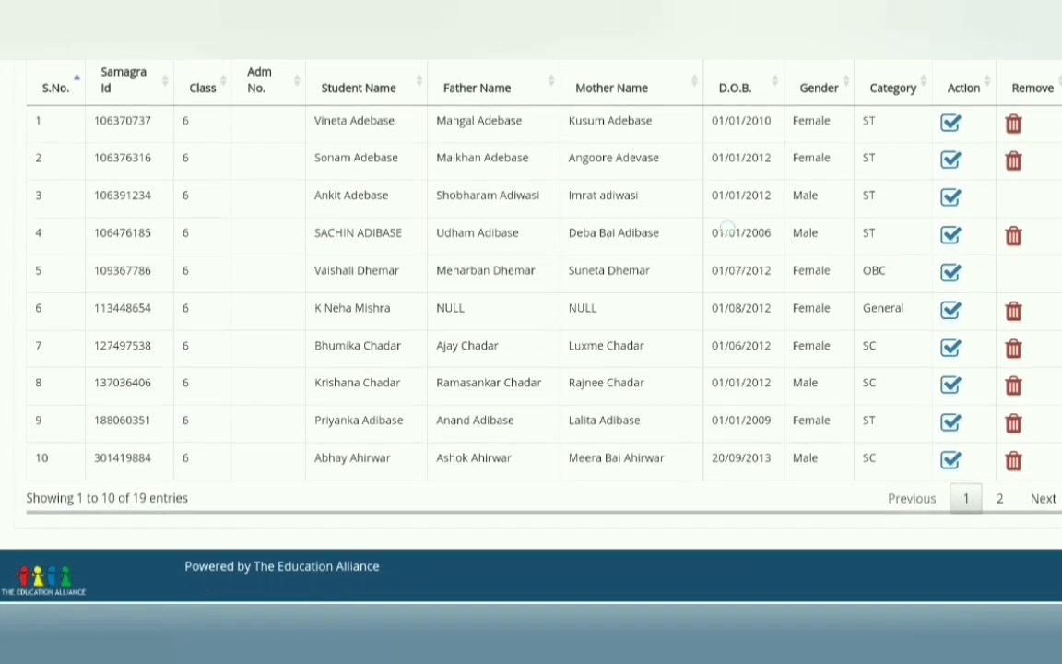
{"action": "scroll", "coordinate": [531, 332], "scroll_direction": "up", "scroll_amount": 2}
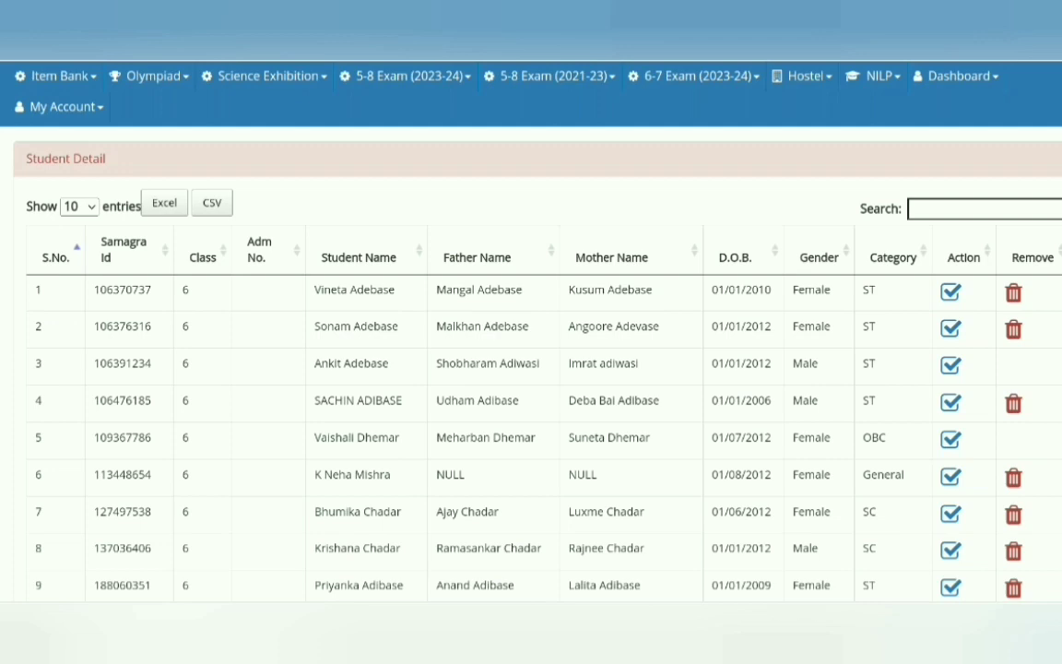
{"action": "scroll", "coordinate": [629, 436], "scroll_direction": "down", "scroll_amount": 3}
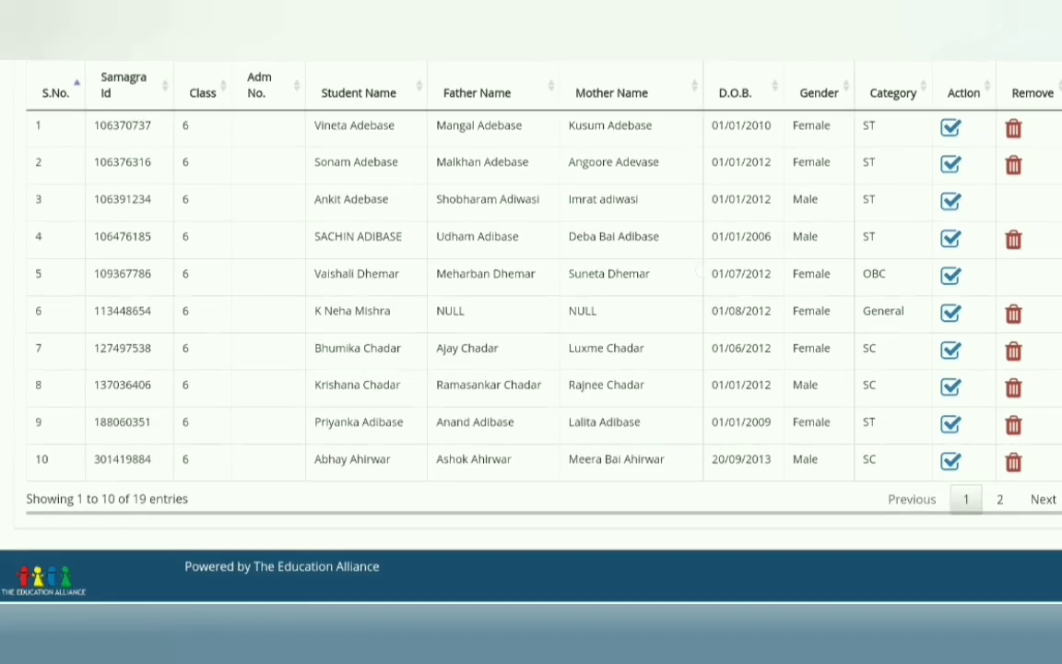
{"action": "scroll", "coordinate": [679, 434], "scroll_direction": "up", "scroll_amount": 2}
{"action": "scroll", "coordinate": [678, 434], "scroll_direction": "up", "scroll_amount": 3}
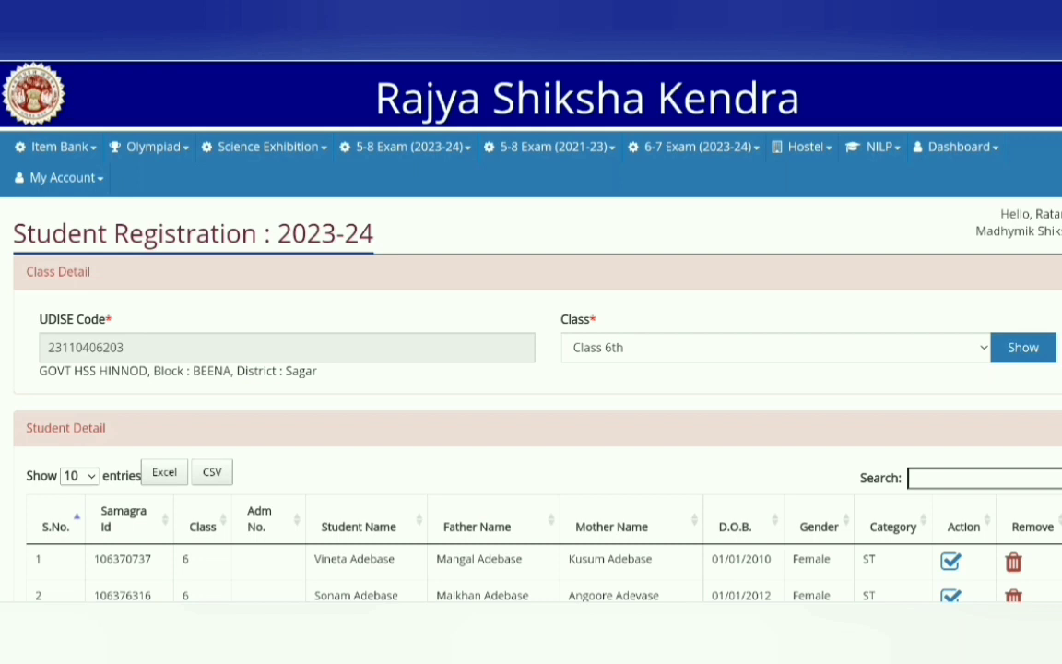
Display the Class 7th students in the registration list and look through their records.
{"action": "left_click", "coordinate": [590, 347]}
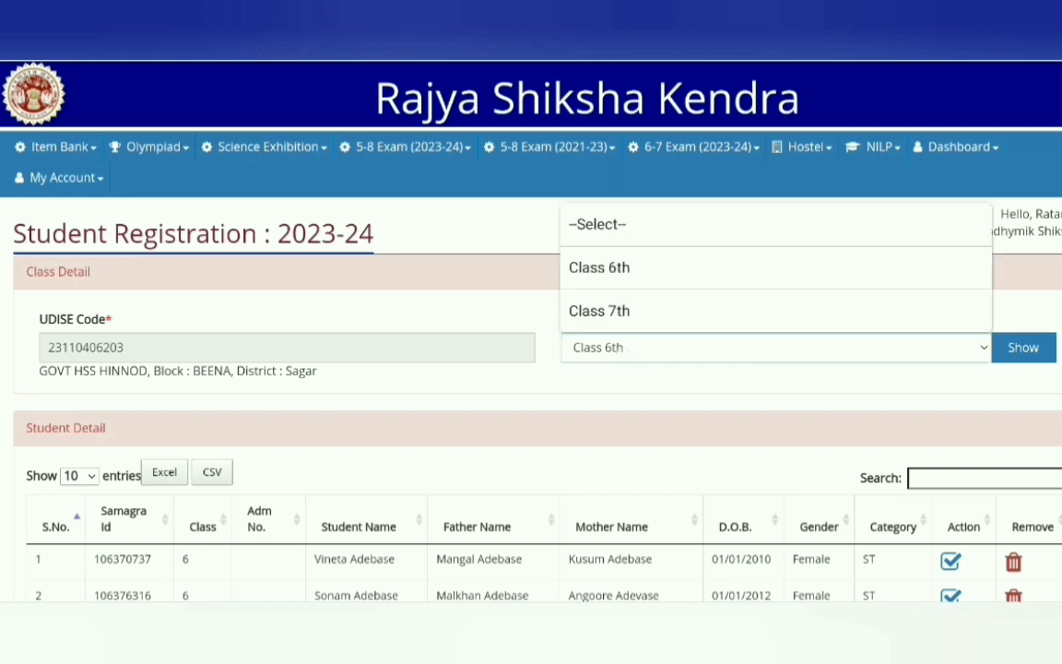
{"action": "left_click", "coordinate": [645, 309]}
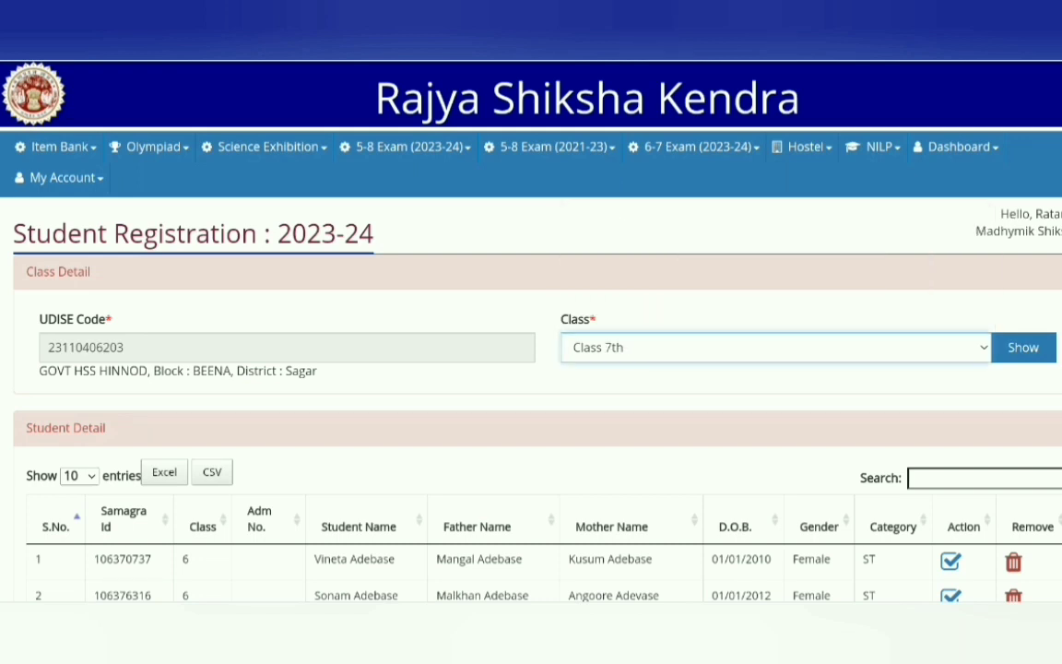
{"action": "left_click", "coordinate": [1022, 347]}
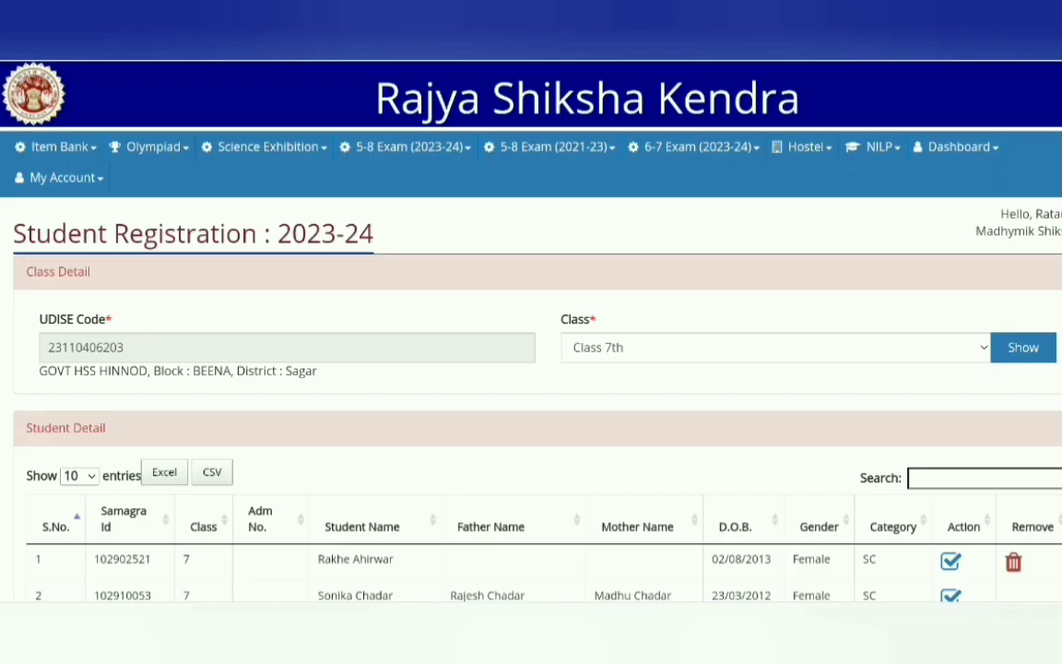
{"action": "scroll", "coordinate": [872, 461], "scroll_direction": "down", "scroll_amount": 5}
{"action": "scroll", "coordinate": [856, 421], "scroll_direction": "up", "scroll_amount": 3}
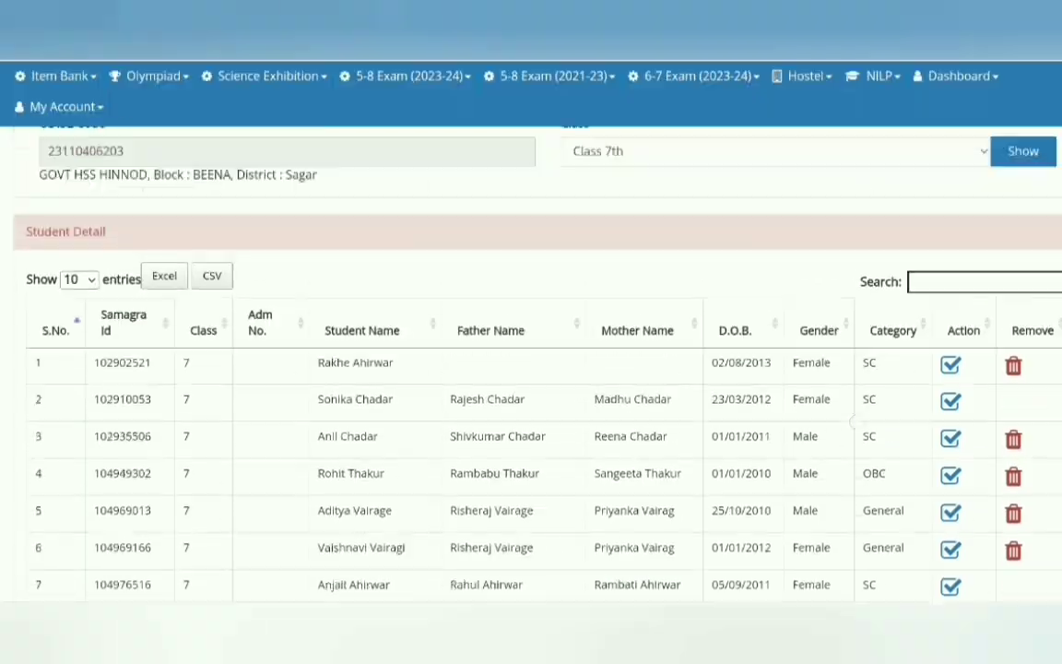
{"action": "scroll", "coordinate": [854, 423], "scroll_direction": "up", "scroll_amount": 2}
{"action": "left_click", "coordinate": [723, 346]}
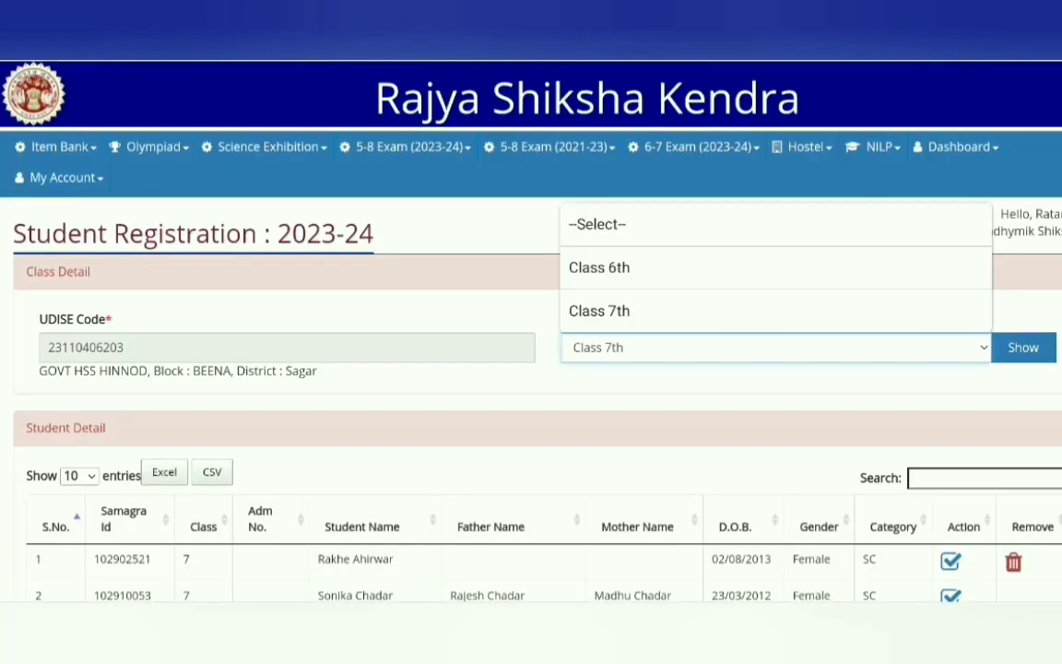
{"action": "left_click", "coordinate": [1049, 287]}
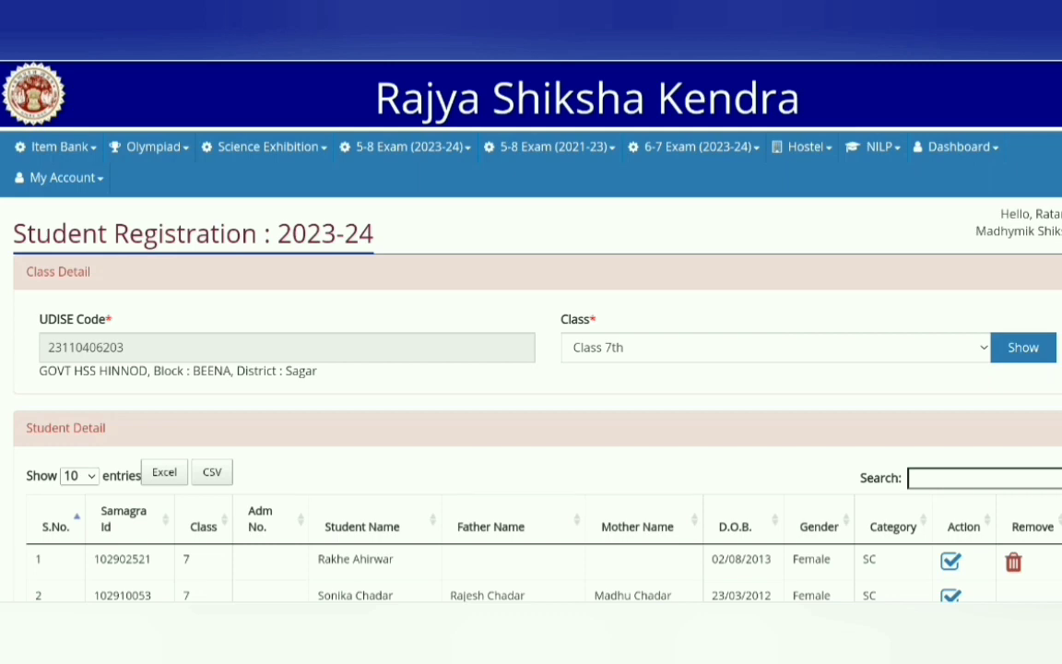
{"action": "scroll", "coordinate": [765, 370], "scroll_direction": "down", "scroll_amount": 2}
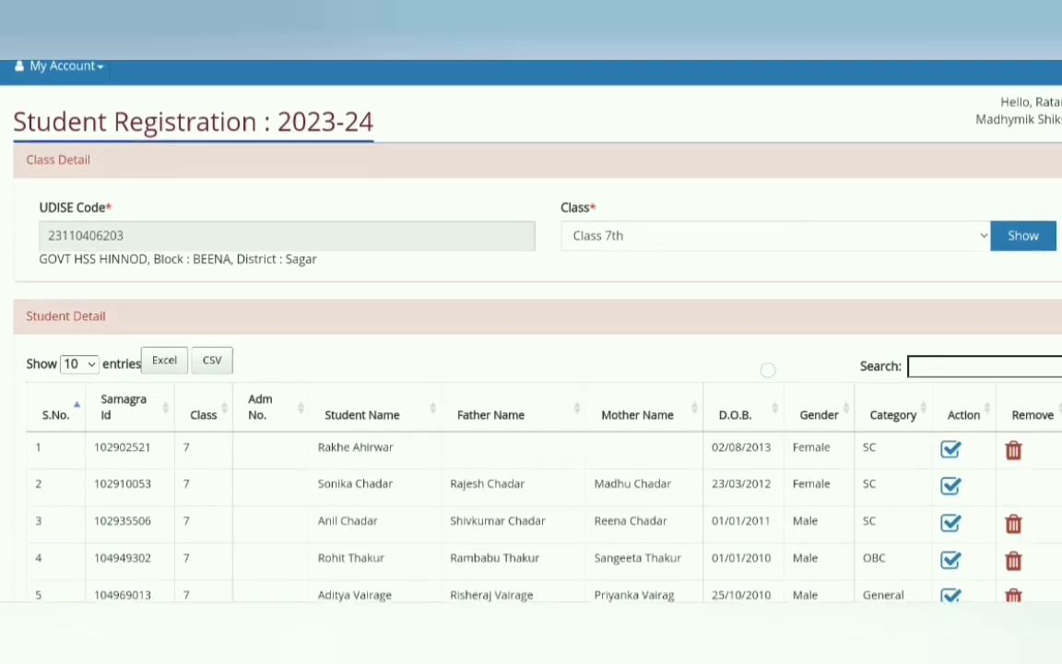
{"action": "scroll", "coordinate": [766, 458], "scroll_direction": "up", "scroll_amount": 2}
Open Student Data Sync with Shiksha Portal for 6-7 Exam (2023-24) and examine the class options for the school.
{"action": "left_click", "coordinate": [700, 141]}
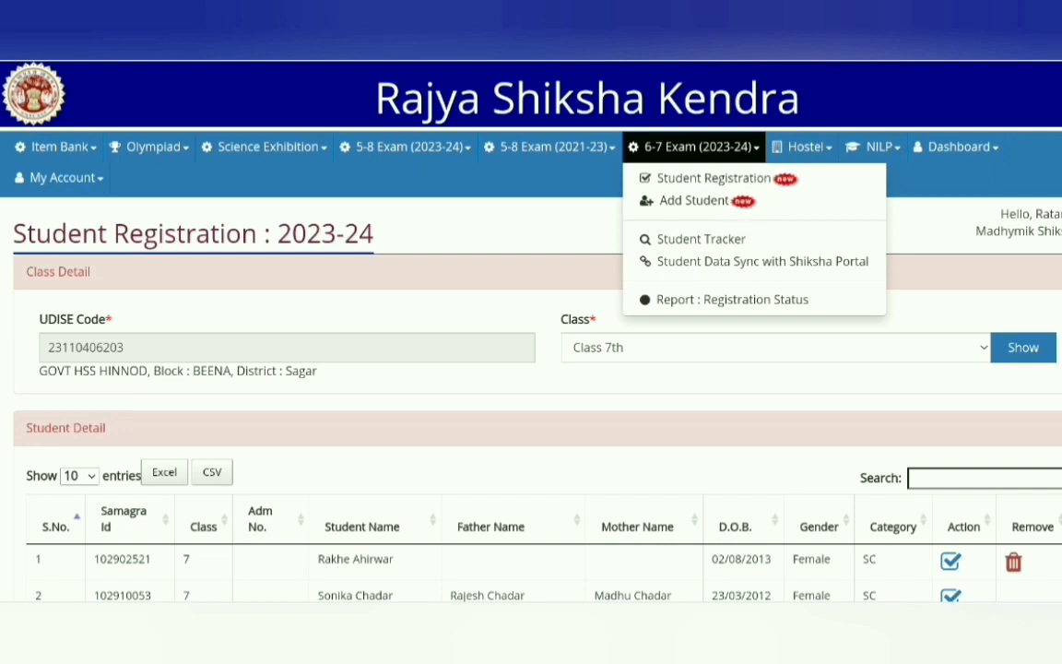
{"action": "left_click", "coordinate": [738, 397]}
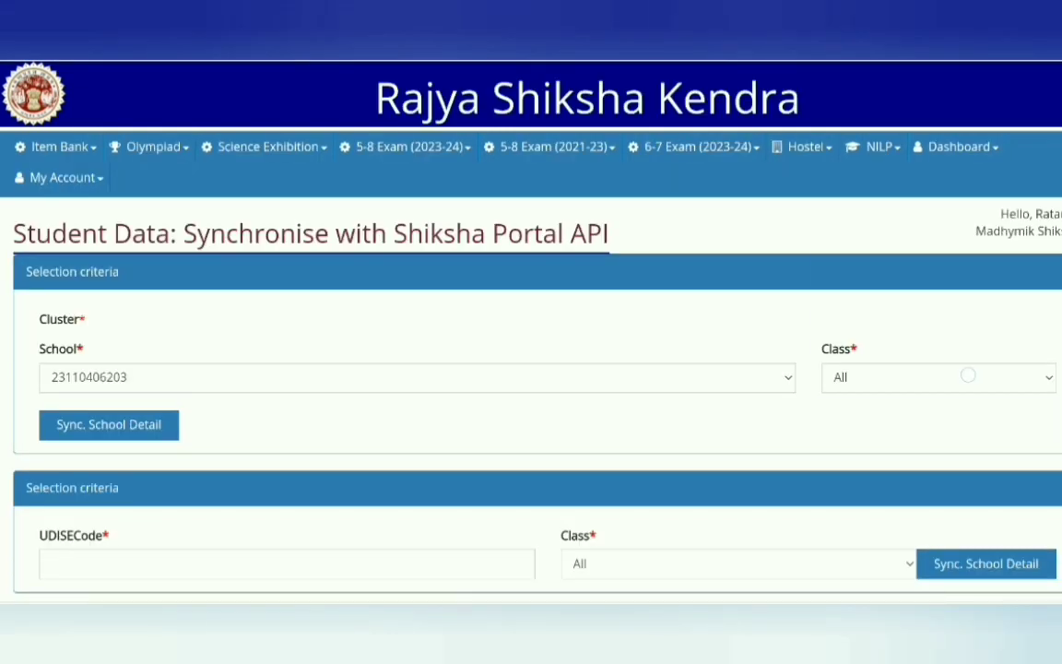
{"action": "left_click", "coordinate": [967, 374]}
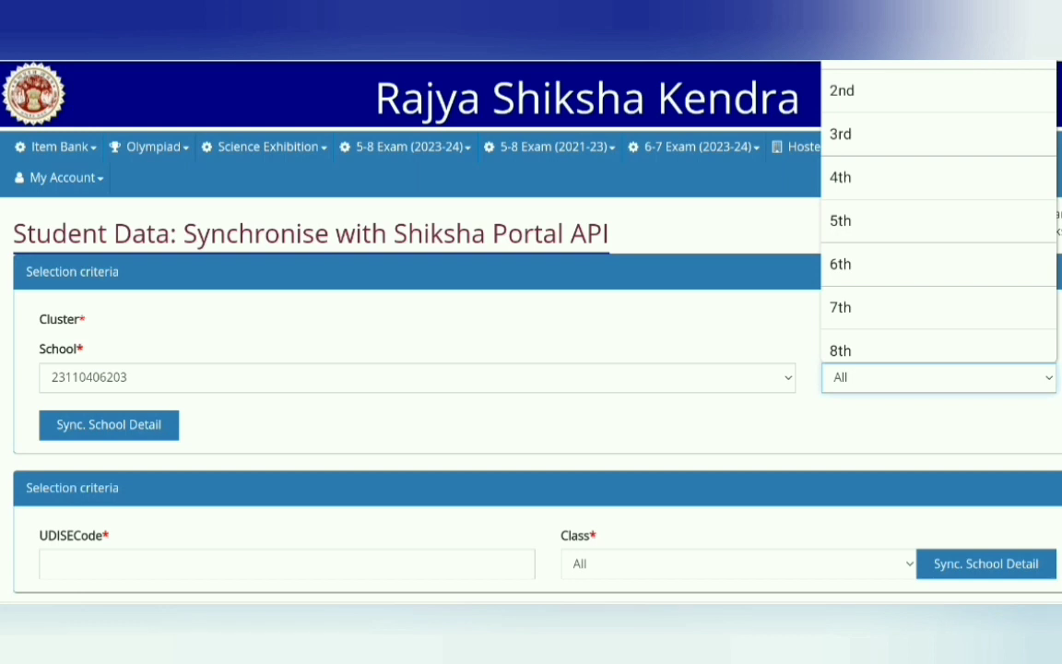
{"action": "scroll", "coordinate": [950, 200], "scroll_direction": "down", "scroll_amount": 4}
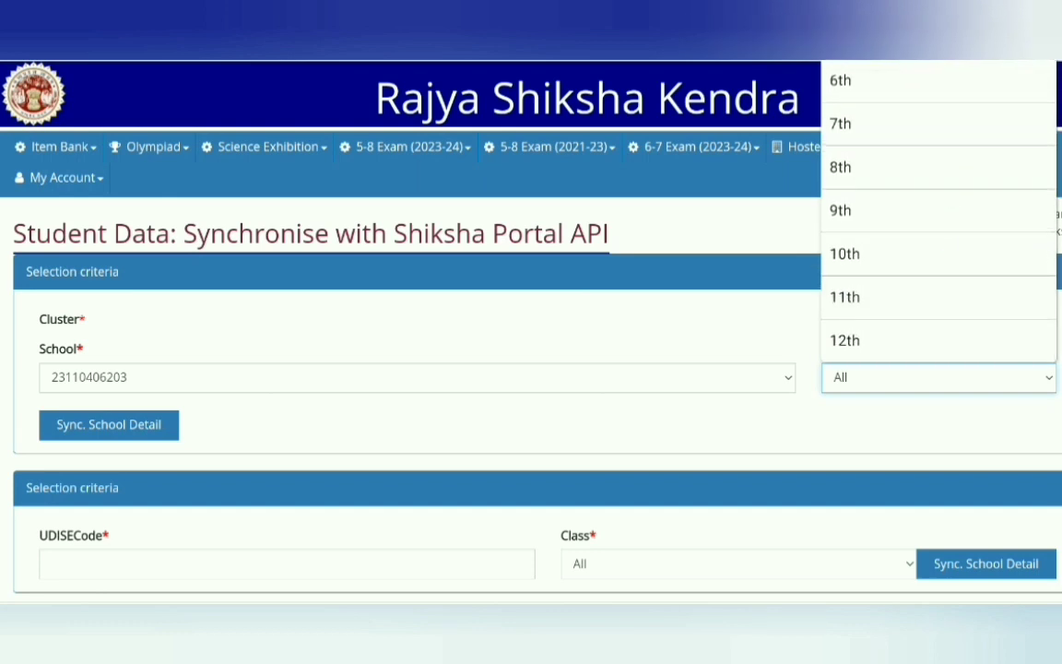
{"action": "scroll", "coordinate": [959, 220], "scroll_direction": "up", "scroll_amount": 4}
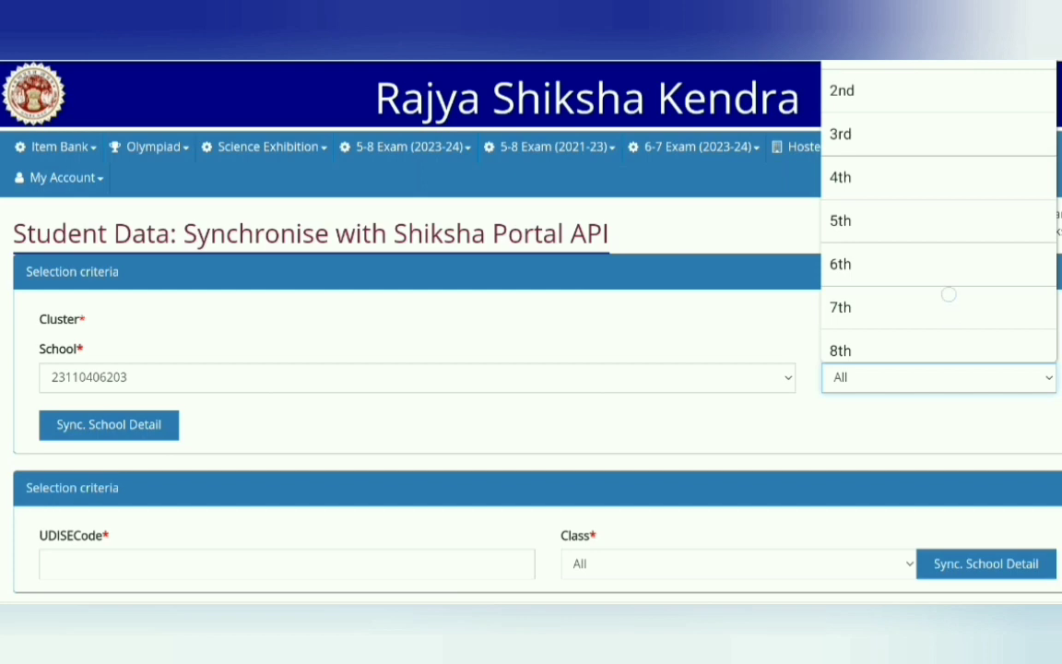
{"action": "scroll", "coordinate": [948, 294], "scroll_direction": "down", "scroll_amount": 4}
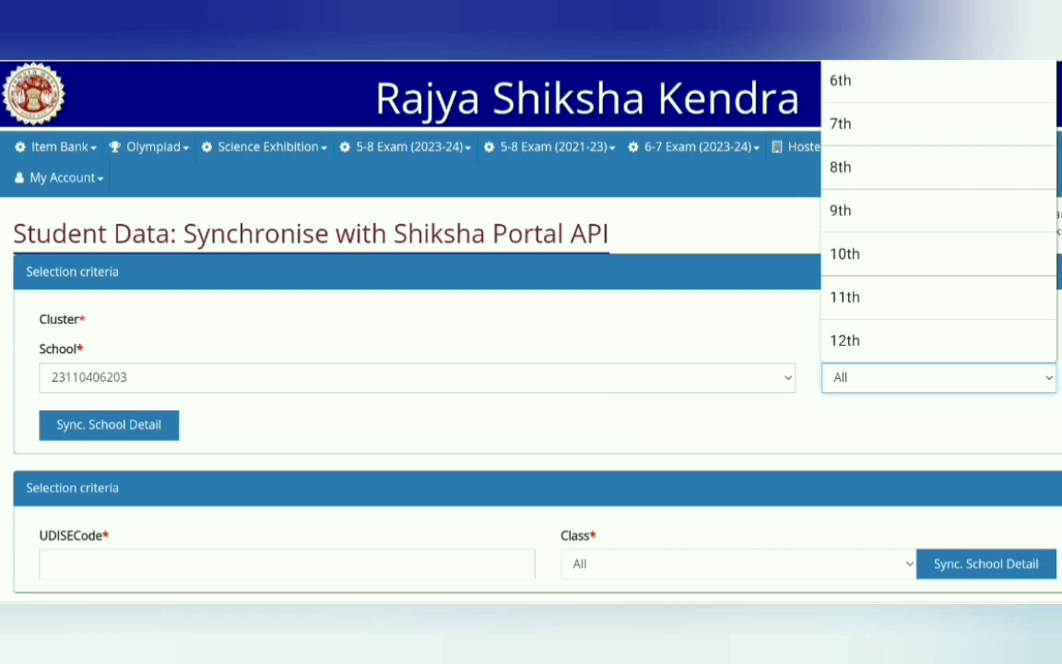
{"action": "left_click", "coordinate": [685, 324]}
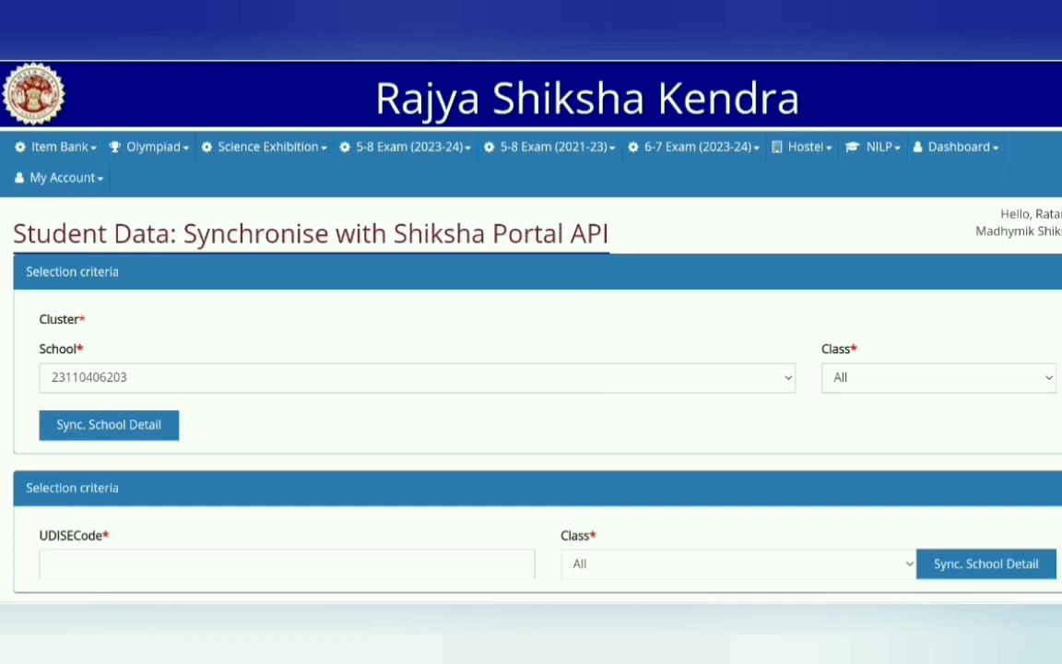
{"action": "scroll", "coordinate": [974, 306], "scroll_direction": "down", "scroll_amount": 2}
{"action": "scroll", "coordinate": [531, 323], "scroll_direction": "up", "scroll_amount": 2}
Reload the Shiksha Portal student data sync page and check which classes can be synchronised.
{"action": "left_click", "coordinate": [698, 147]}
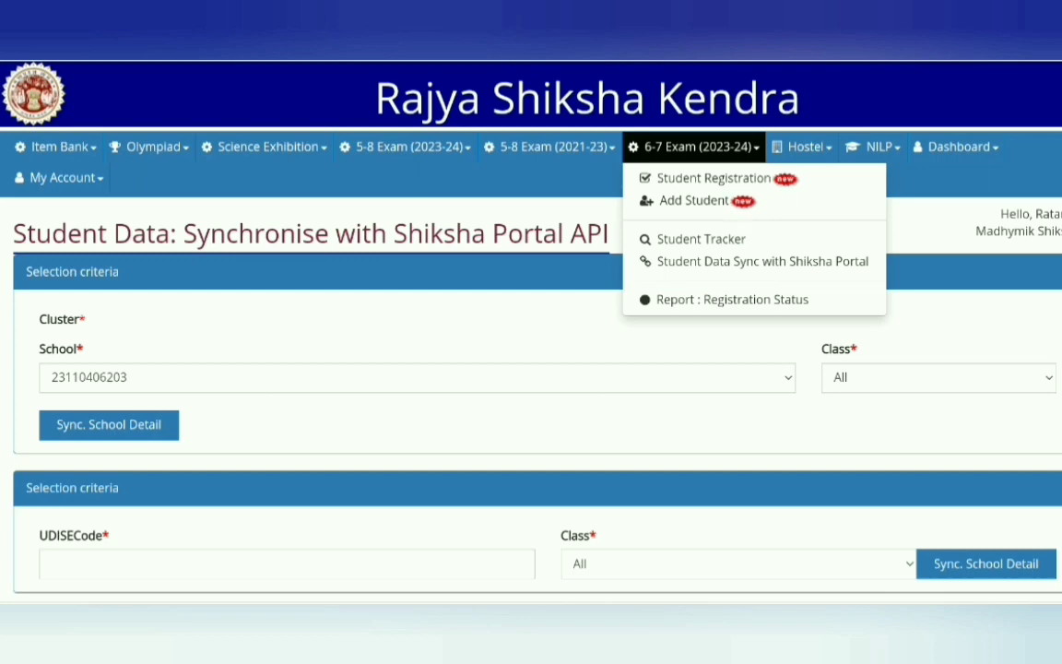
{"action": "left_click", "coordinate": [811, 263]}
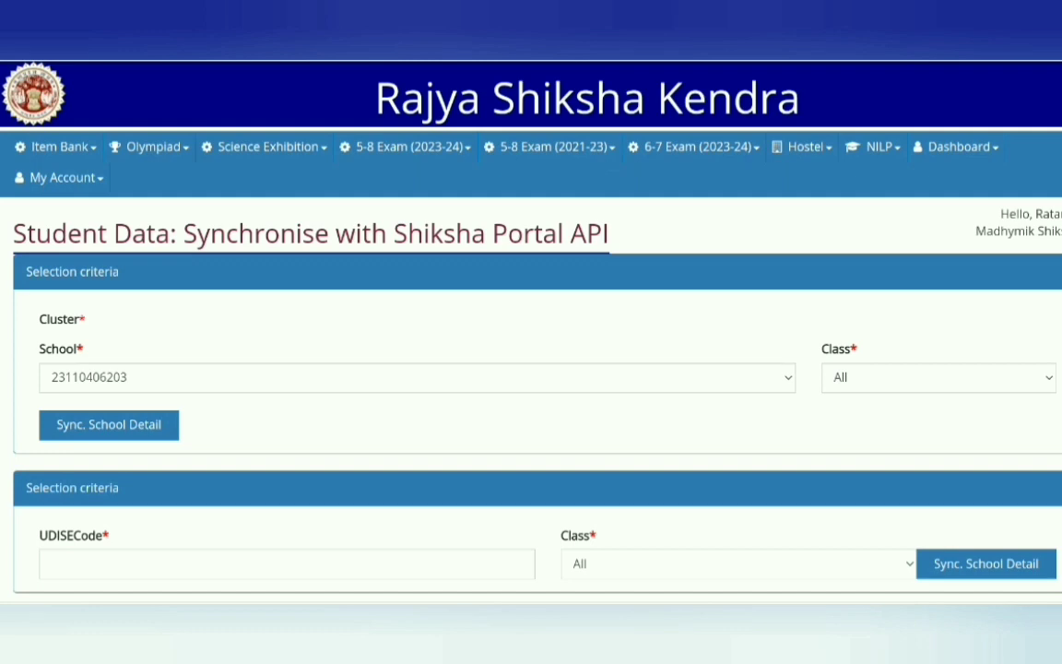
{"action": "left_click", "coordinate": [938, 378]}
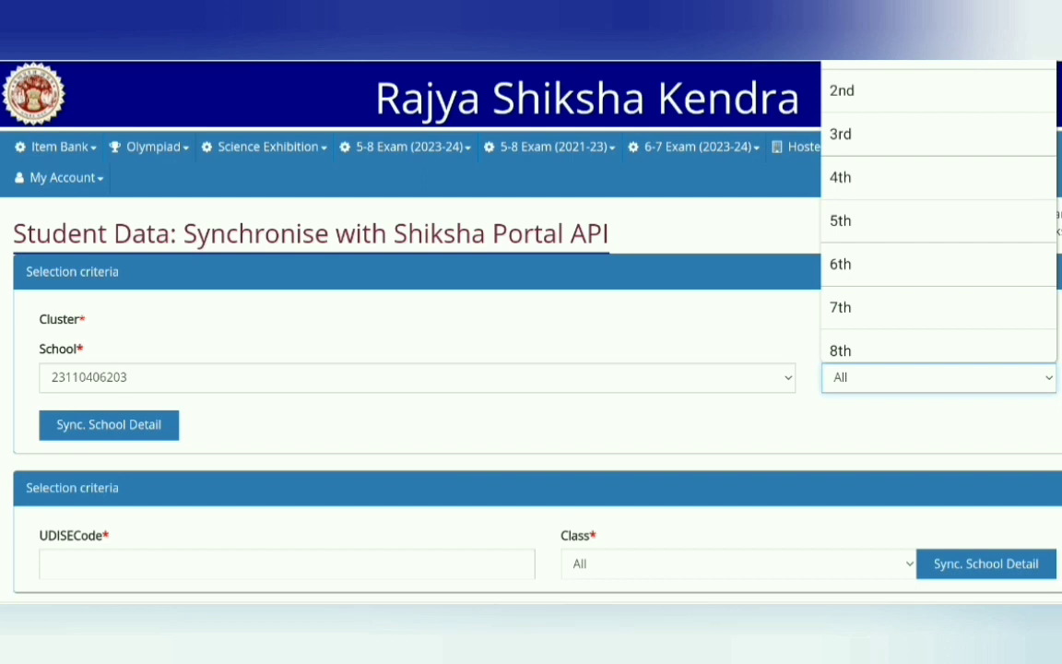
{"action": "left_click", "coordinate": [715, 328]}
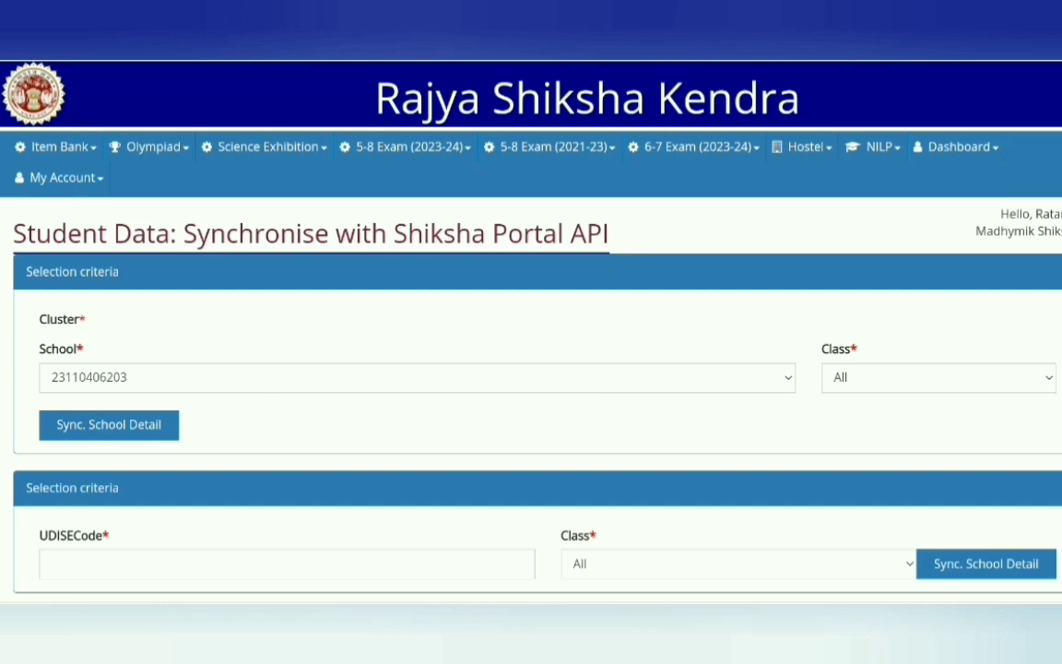
Return to Student Registration for 6-7 Exam (2023-24) and check the available class choices.
{"action": "left_click", "coordinate": [696, 147]}
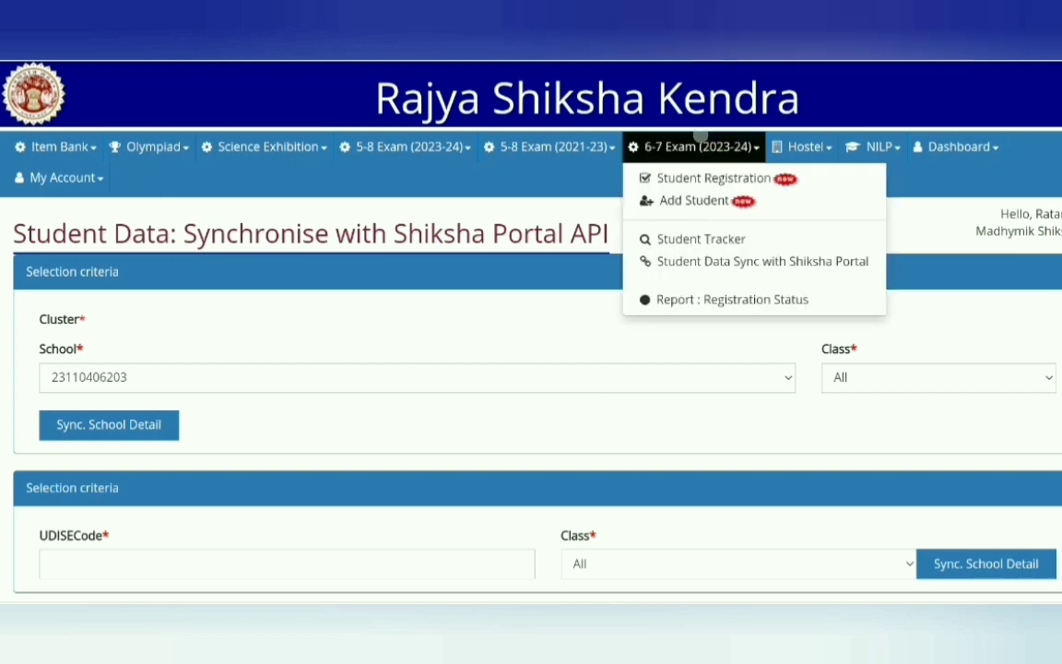
{"action": "left_click", "coordinate": [767, 177]}
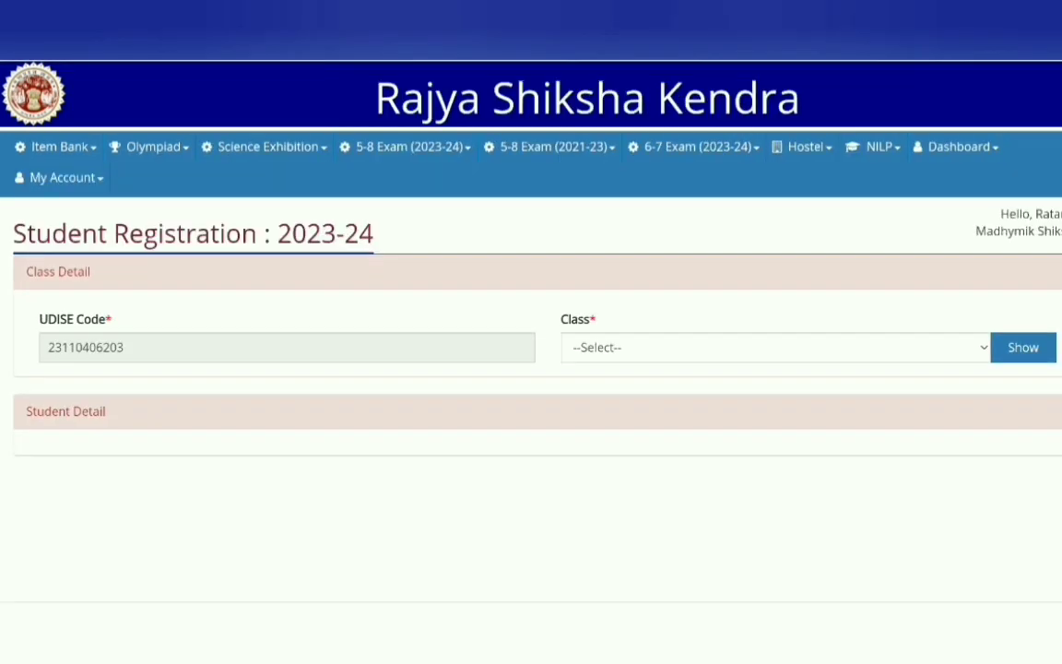
{"action": "left_click", "coordinate": [658, 346]}
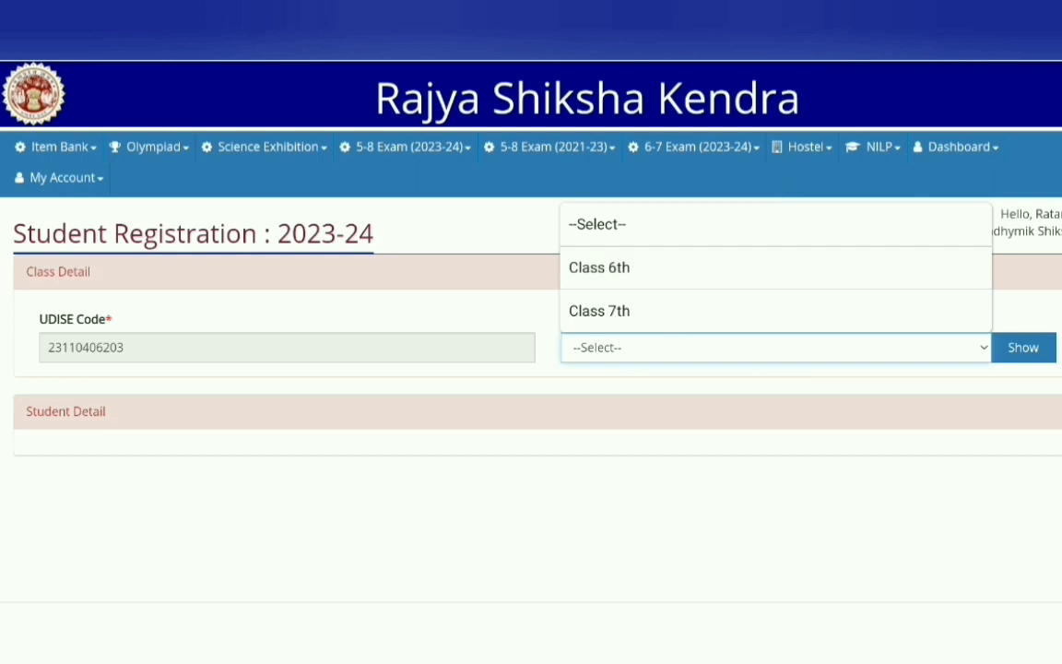
{"action": "left_click", "coordinate": [859, 517]}
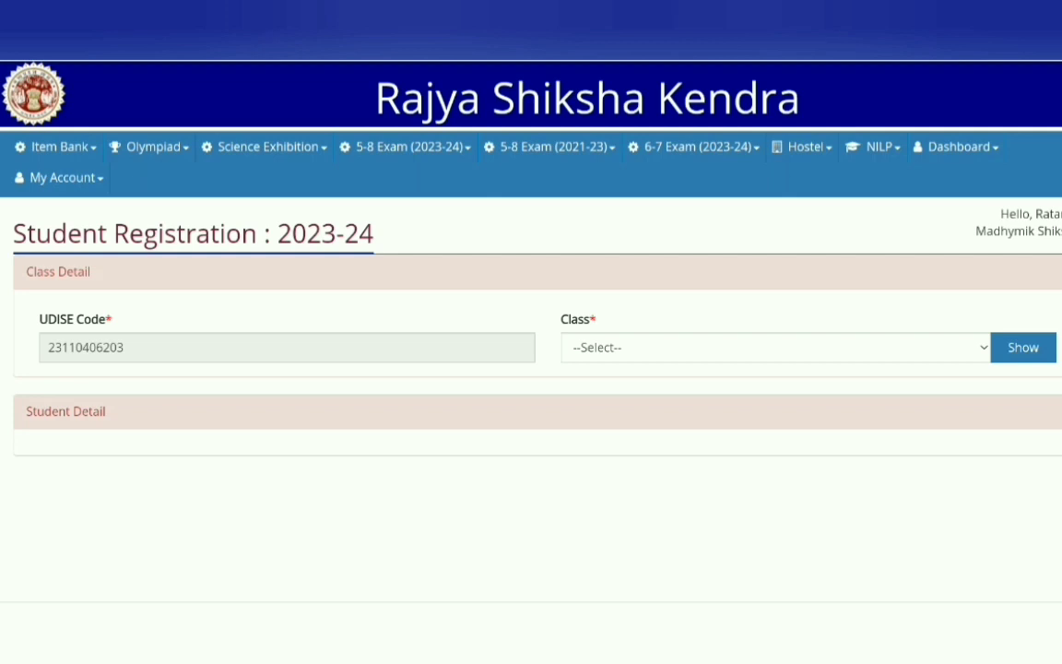
{"action": "left_click", "coordinate": [698, 147]}
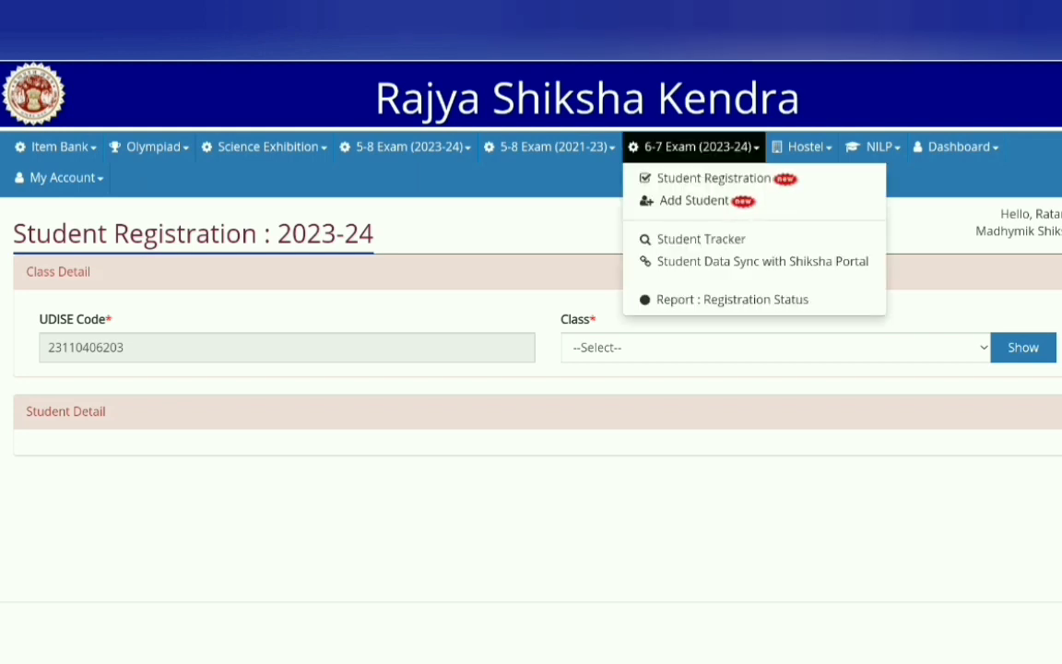
{"action": "left_click", "coordinate": [802, 147]}
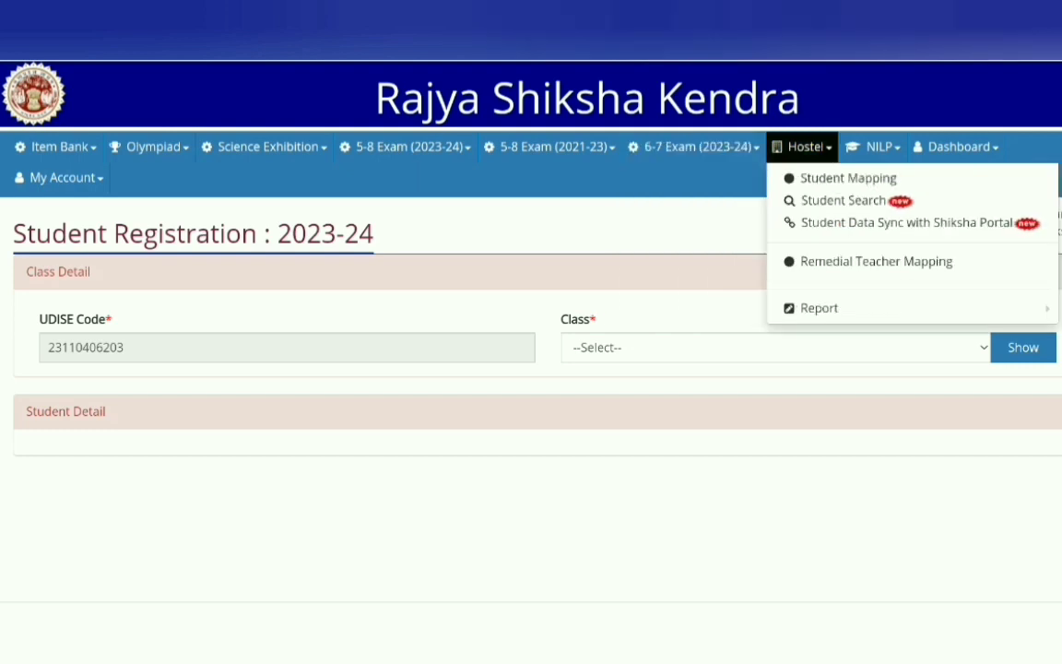
Open Student Registration for 6-7 Exam (2023-24) and display the Class 6th students.
{"action": "left_click", "coordinate": [701, 146]}
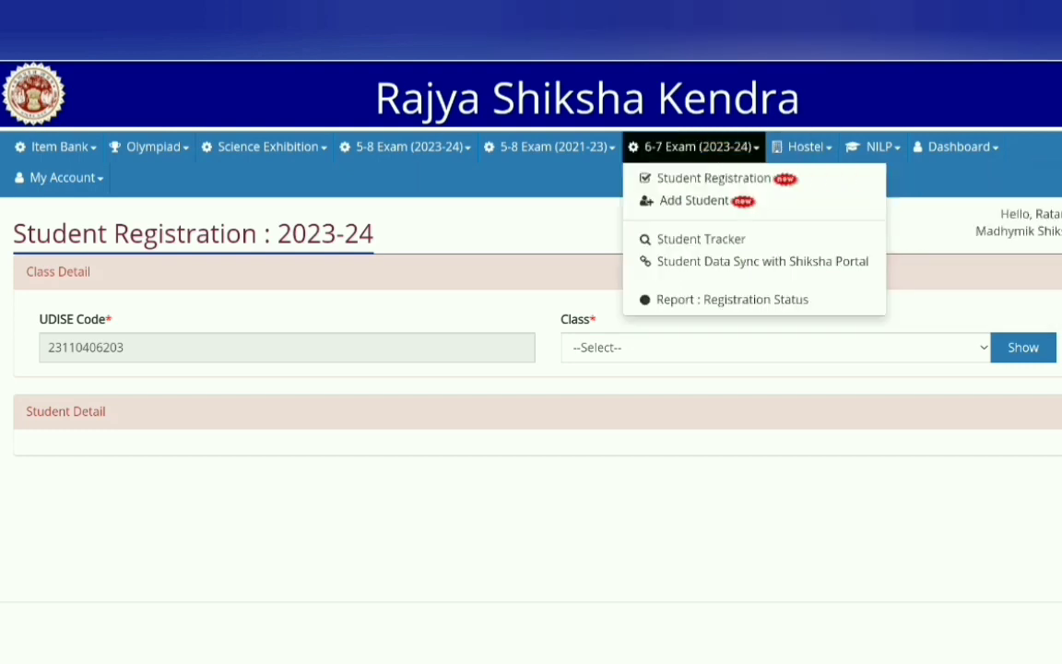
{"action": "left_click", "coordinate": [710, 178]}
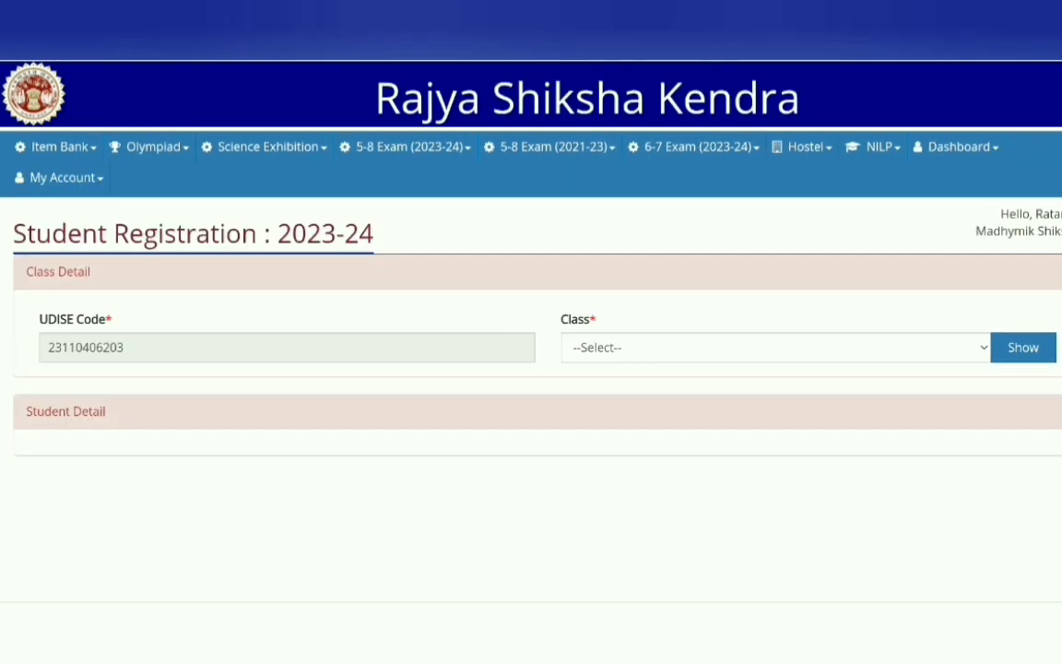
{"action": "left_click", "coordinate": [634, 347]}
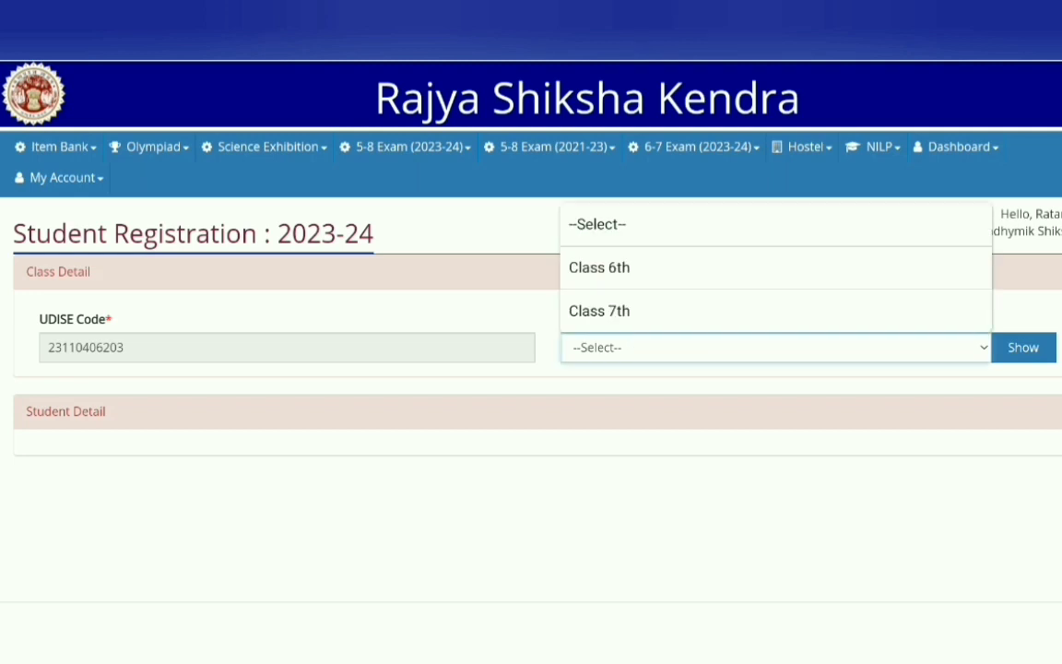
{"action": "left_click", "coordinate": [636, 265]}
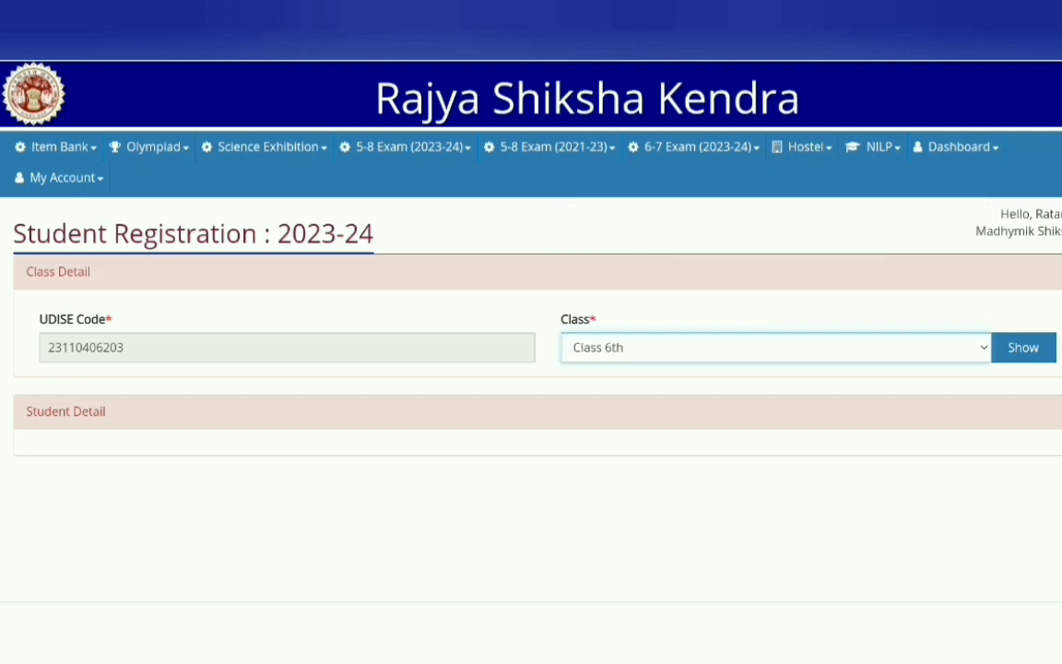
{"action": "left_click", "coordinate": [1024, 347]}
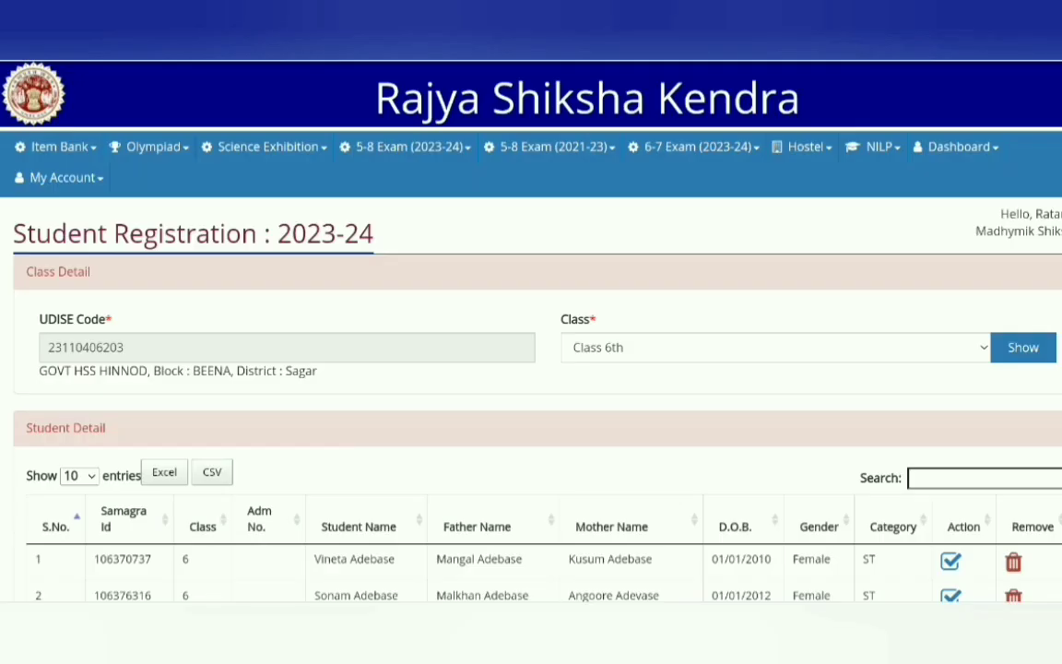
Look through both pages of the Class 6th student list, checking the action and remove options per record.
{"action": "scroll", "coordinate": [531, 369], "scroll_direction": "down", "scroll_amount": 5}
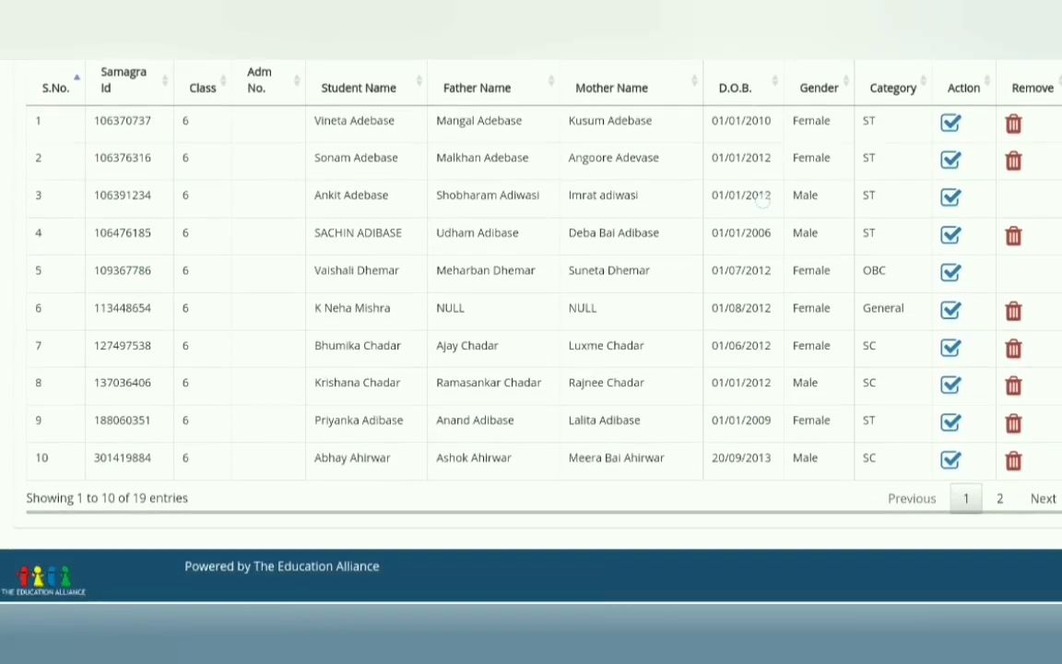
{"action": "left_click", "coordinate": [1000, 499]}
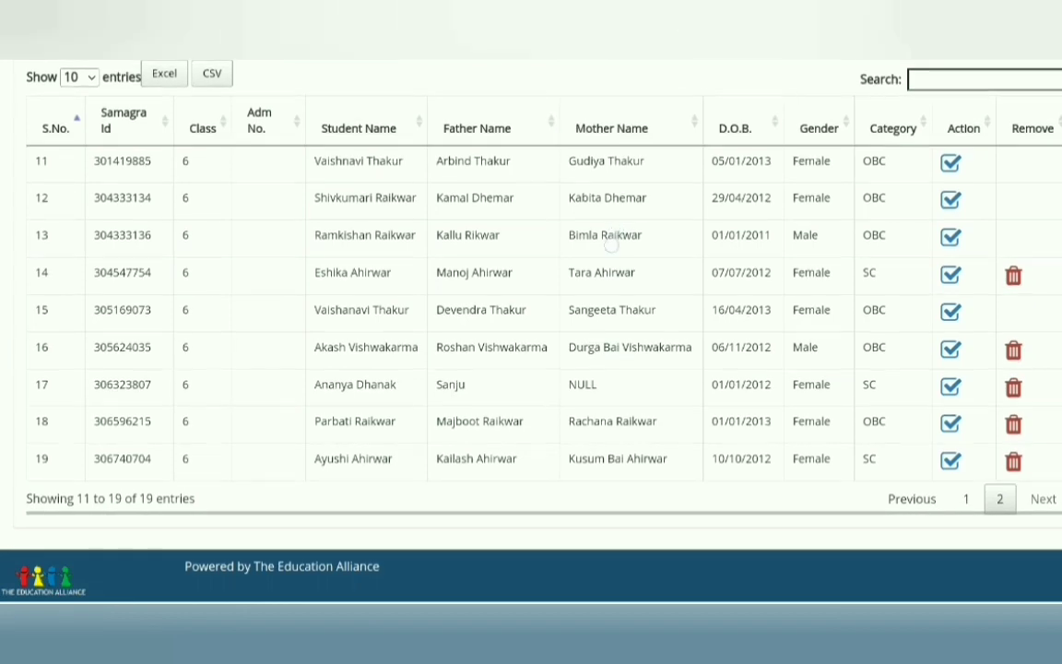
{"action": "scroll", "coordinate": [531, 369], "scroll_direction": "up", "scroll_amount": 3}
{"action": "scroll", "coordinate": [531, 369], "scroll_direction": "down", "scroll_amount": 3}
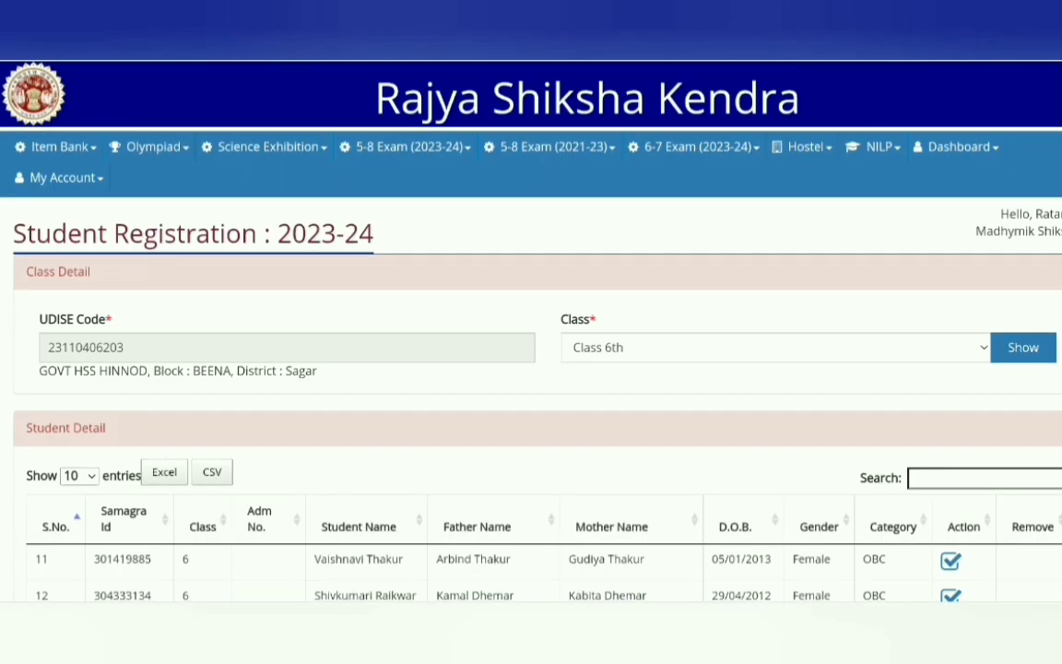
Open Add Student for 6-7 Exam (2023-24) and examine the SAMAGRA Id entry form.
{"action": "left_click", "coordinate": [697, 142]}
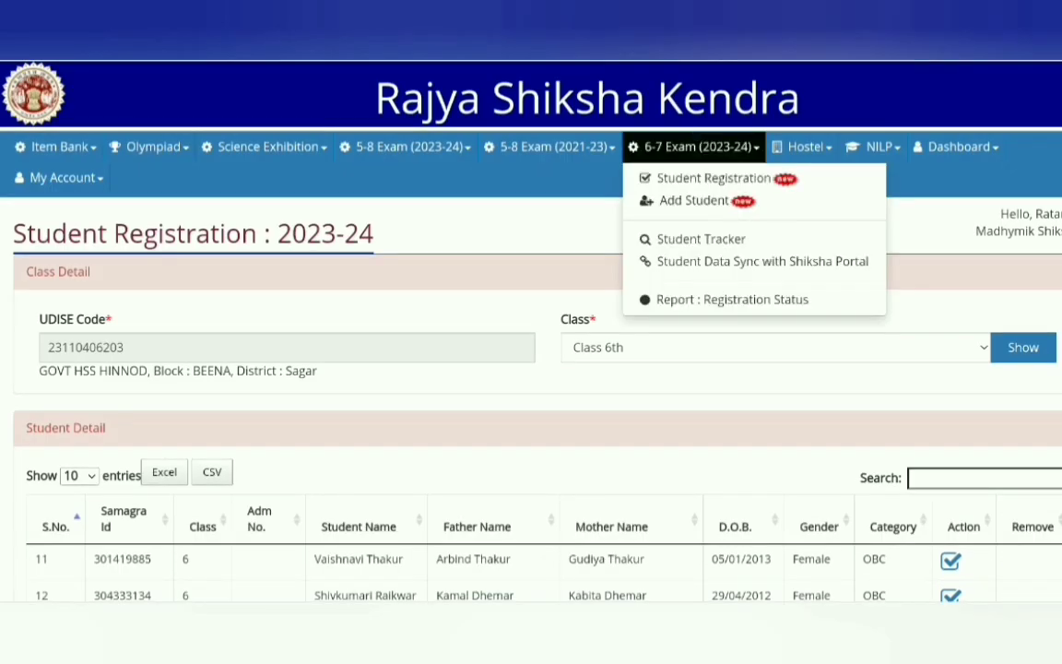
{"action": "left_click", "coordinate": [730, 198]}
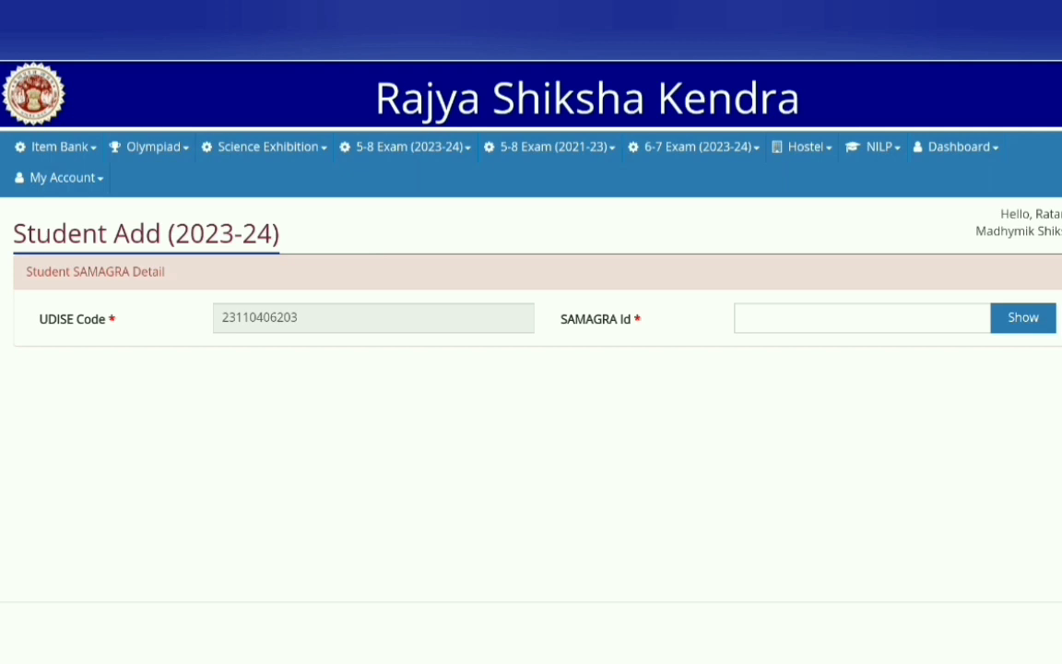
{"action": "scroll", "coordinate": [814, 382], "scroll_direction": "down", "scroll_amount": 2}
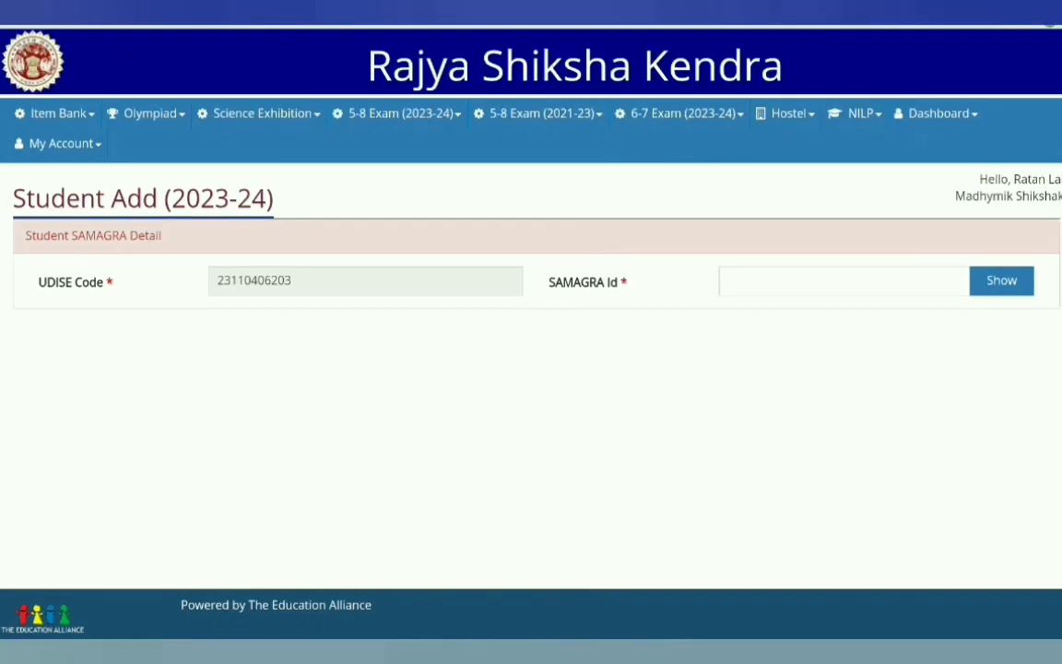
Display the Class 6th students in Student Registration and open the verification form of the student at serial number 11.
{"action": "left_click", "coordinate": [679, 113]}
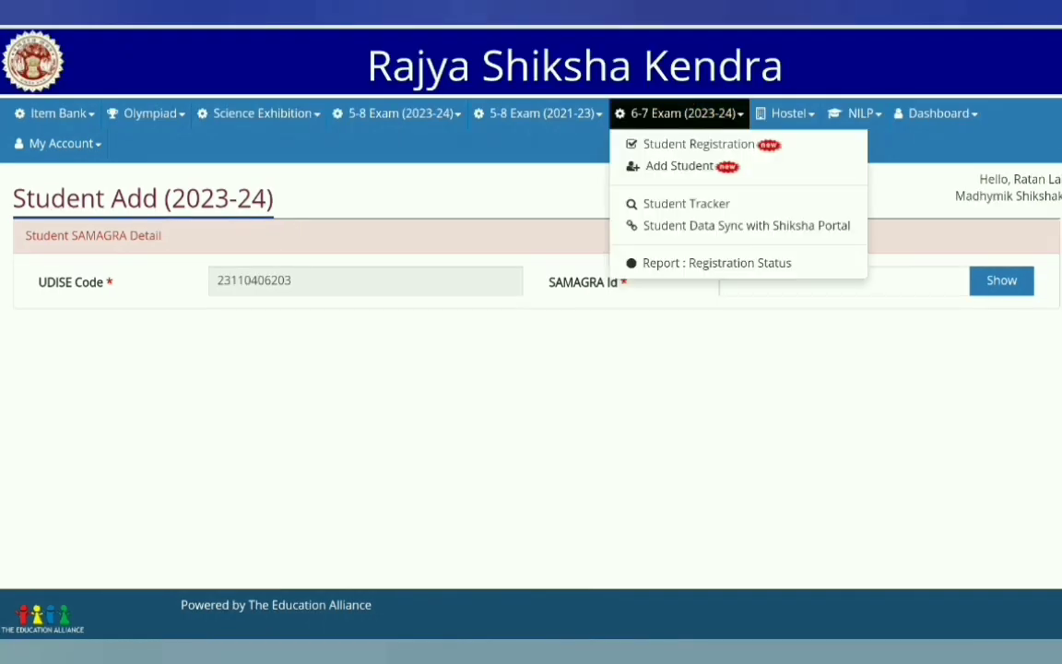
{"action": "left_click", "coordinate": [698, 144]}
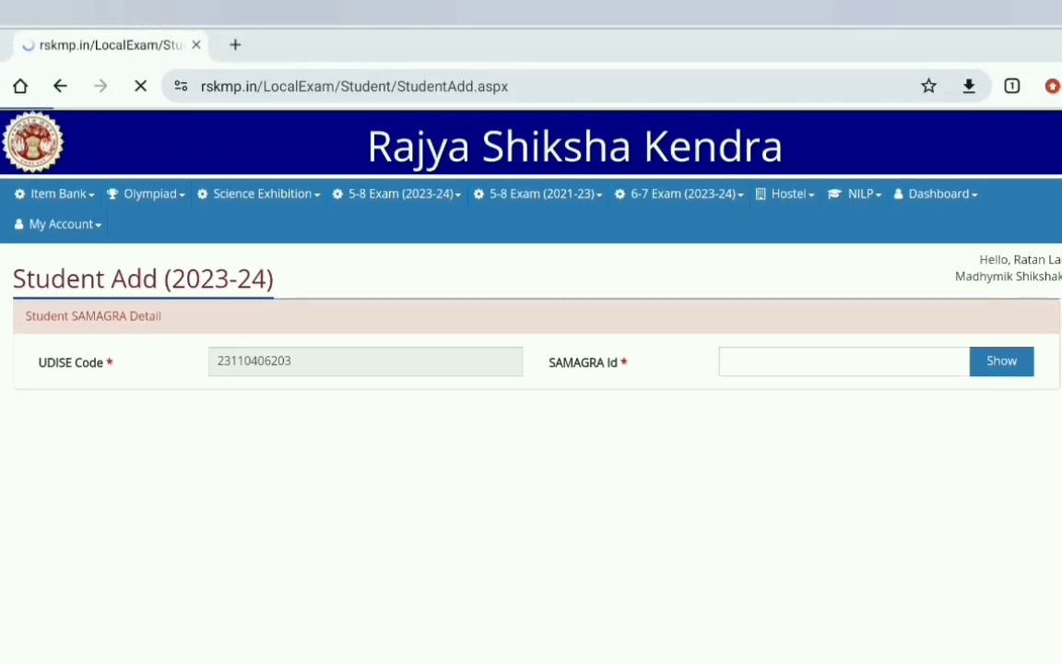
{"action": "left_click", "coordinate": [616, 389]}
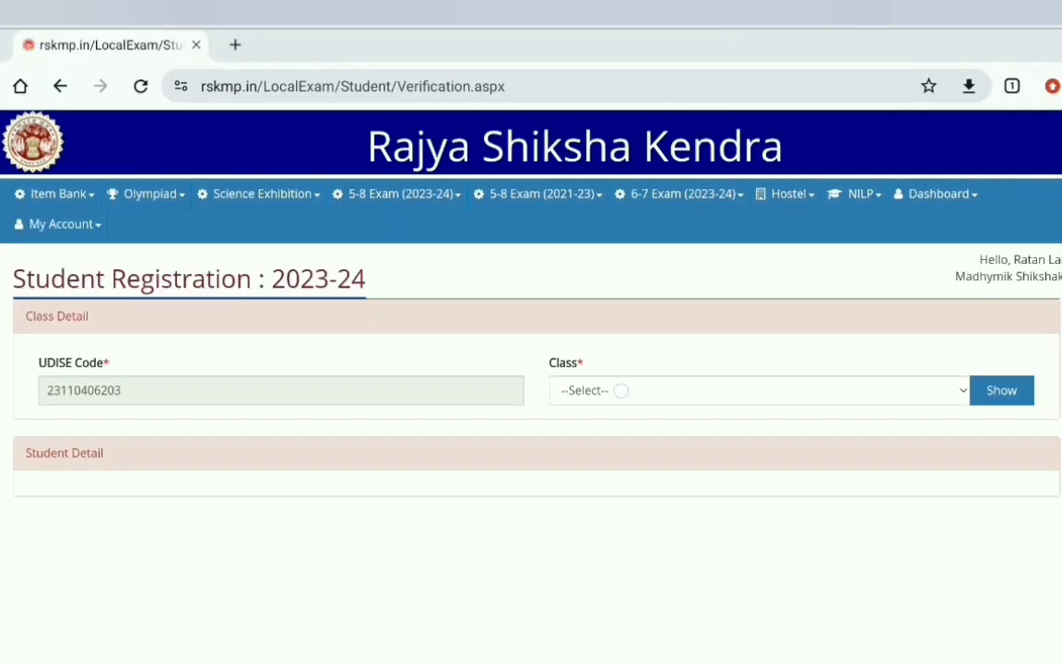
{"action": "left_click", "coordinate": [648, 310]}
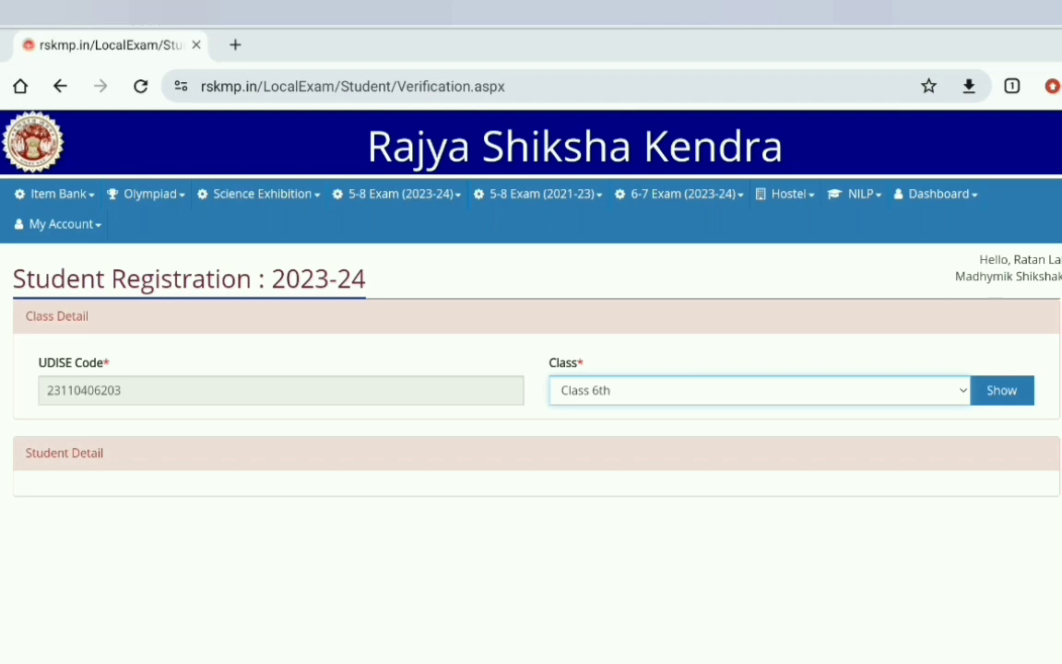
{"action": "left_click", "coordinate": [1001, 390]}
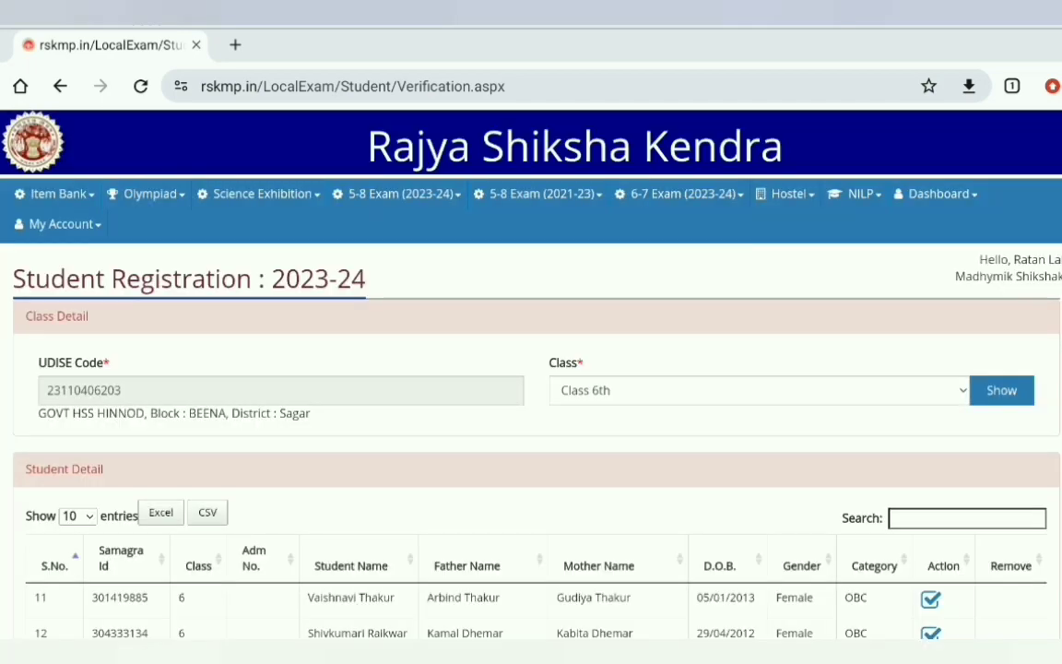
{"action": "scroll", "coordinate": [592, 485], "scroll_direction": "down", "scroll_amount": 5}
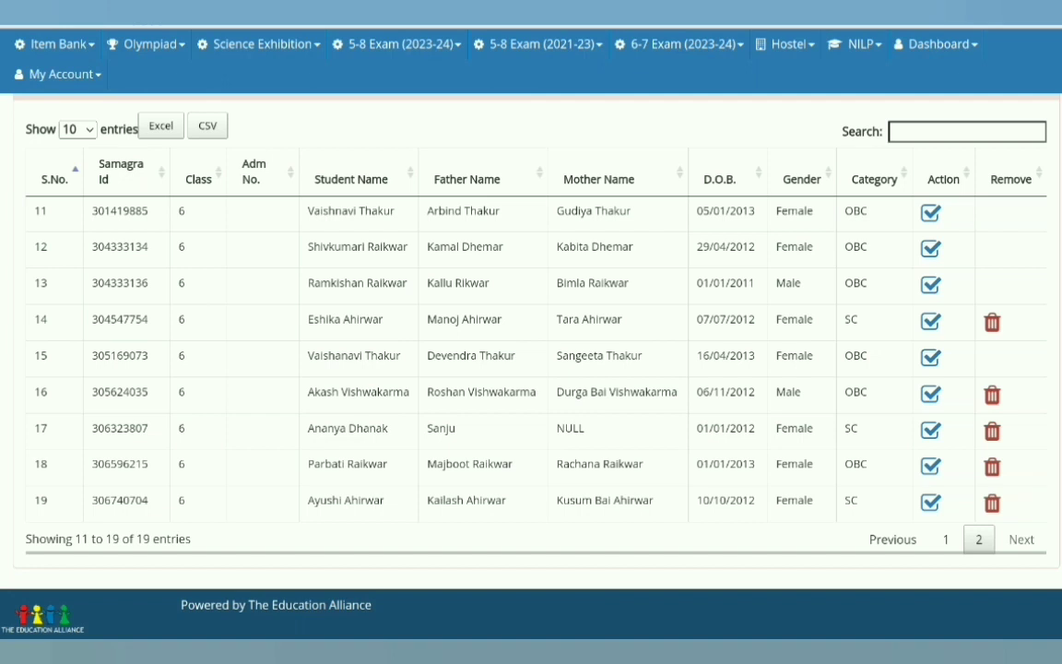
{"action": "left_click", "coordinate": [930, 213]}
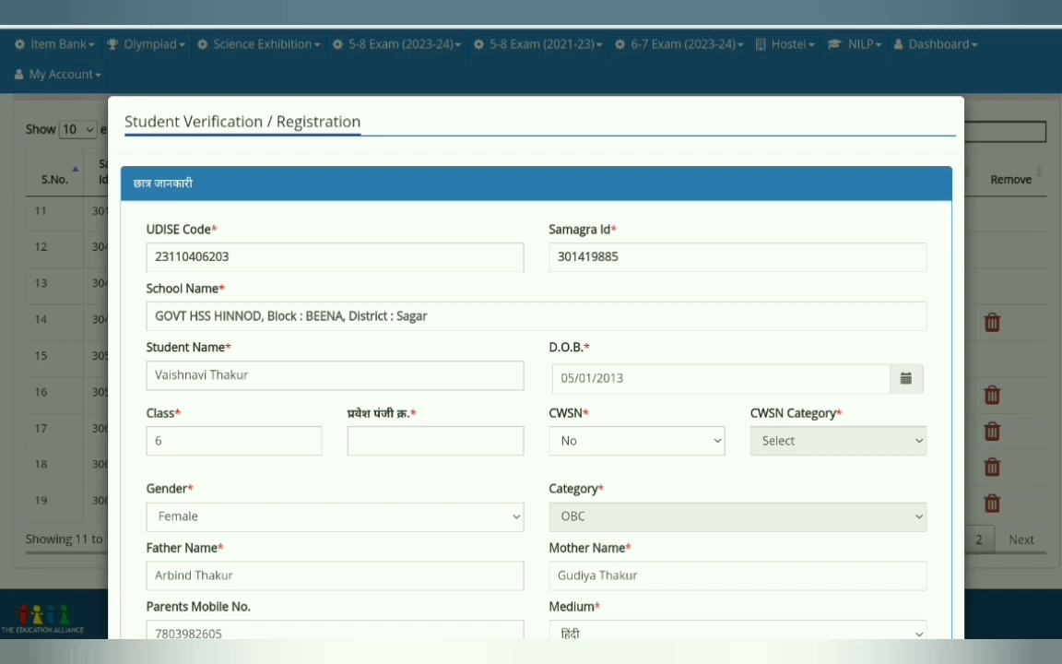
{"action": "scroll", "coordinate": [703, 439], "scroll_direction": "down", "scroll_amount": 3}
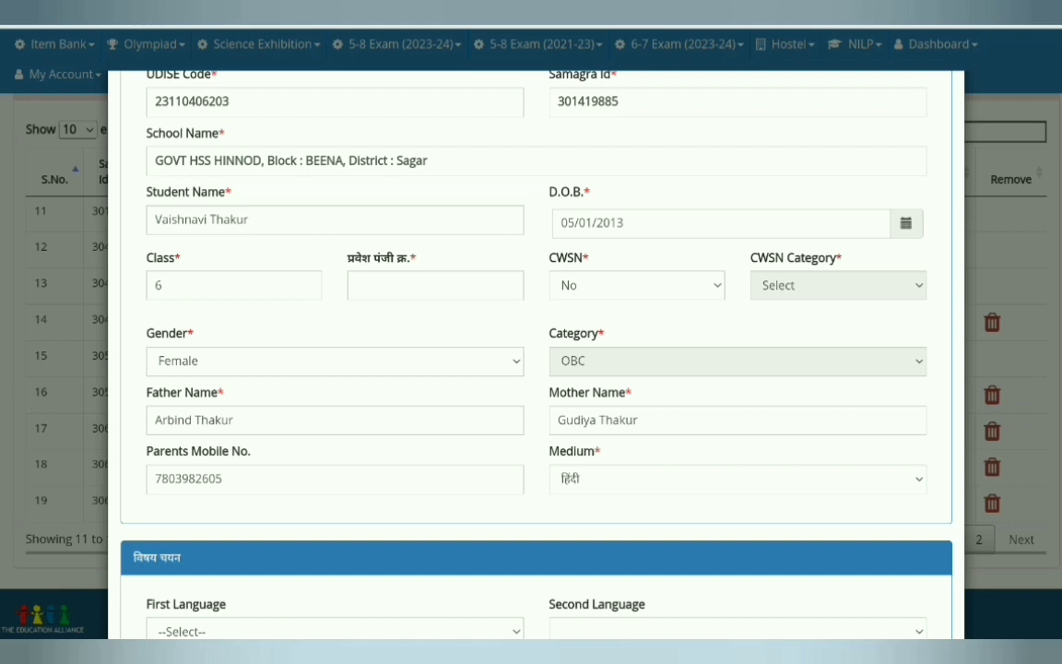
Switch CWSN to Yes to check the CWSN Category field, and set CWSN back to No.
{"action": "left_click", "coordinate": [637, 285]}
{"action": "left_click", "coordinate": [806, 336]}
{"action": "left_click", "coordinate": [637, 285]}
{"action": "left_click", "coordinate": [569, 363]}
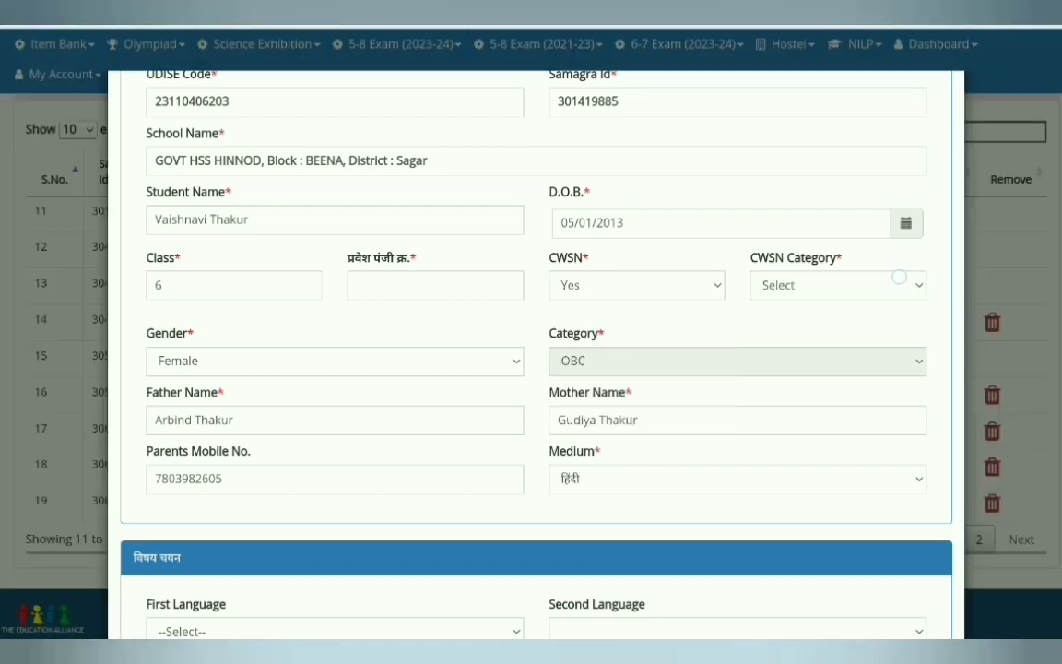
{"action": "left_click", "coordinate": [894, 282]}
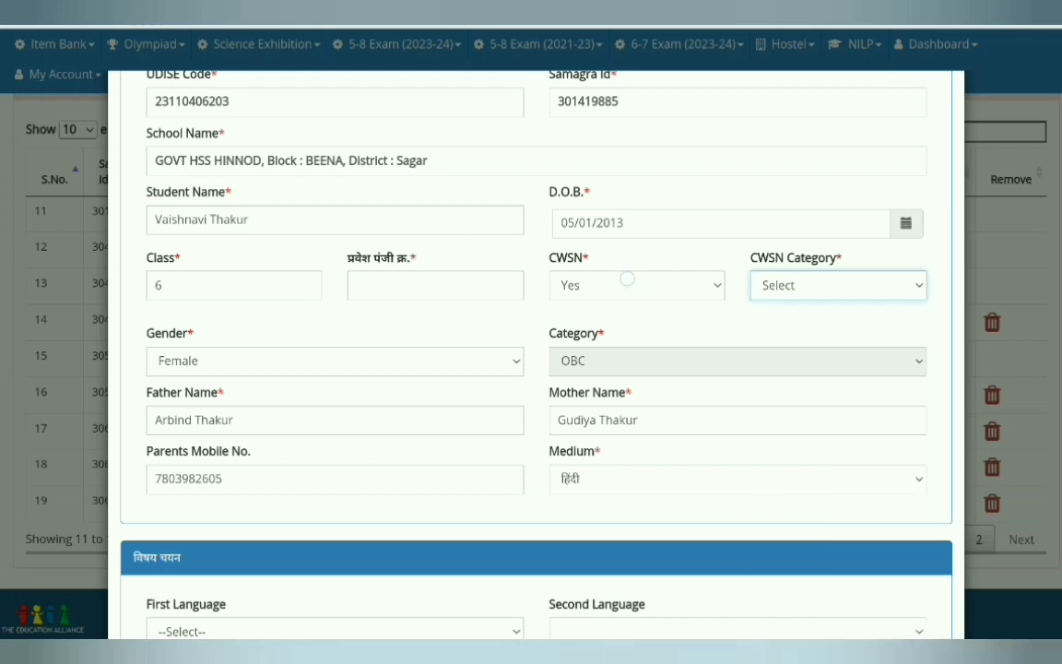
{"action": "left_click", "coordinate": [636, 285]}
{"action": "left_click", "coordinate": [566, 405]}
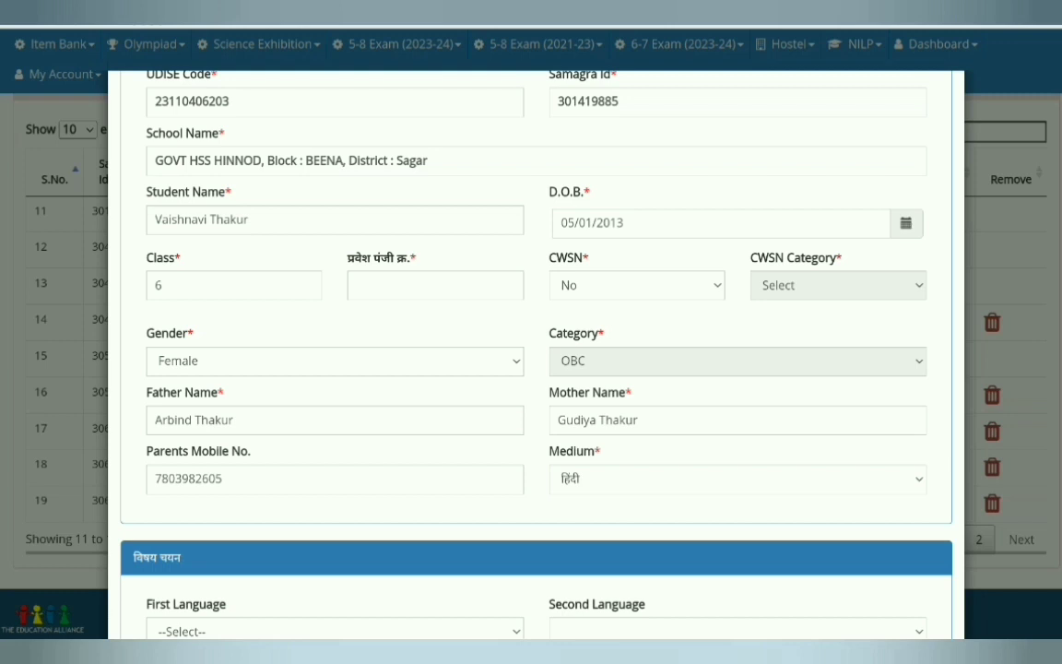
Check the gender choices and correct the father's name by replacing the "b" in the first name with "v".
{"action": "left_click", "coordinate": [335, 360]}
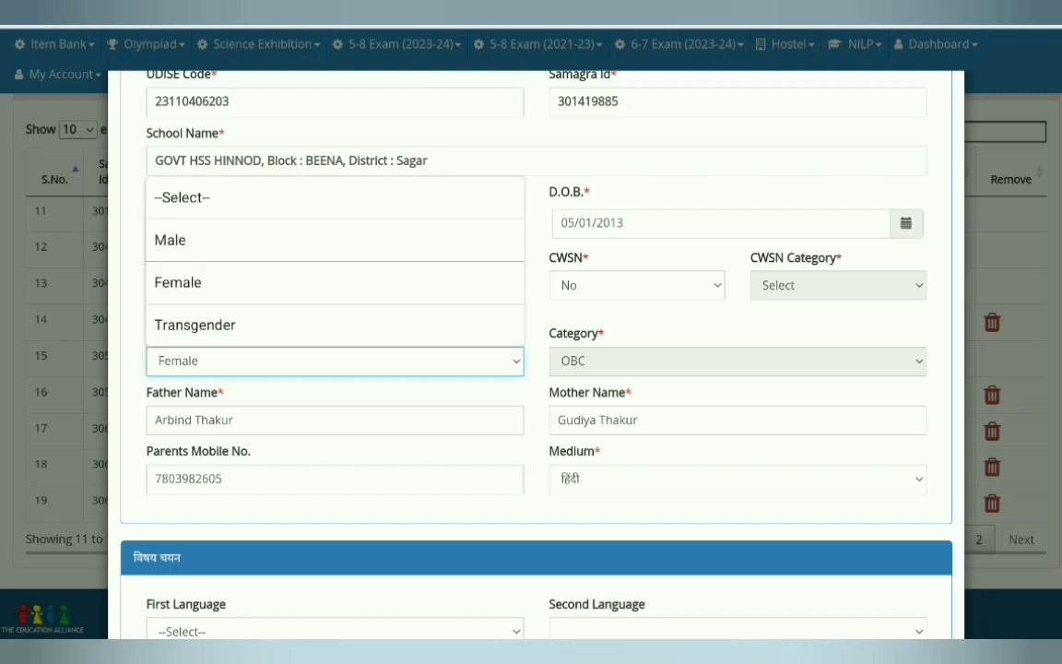
{"action": "key", "text": "Return"}
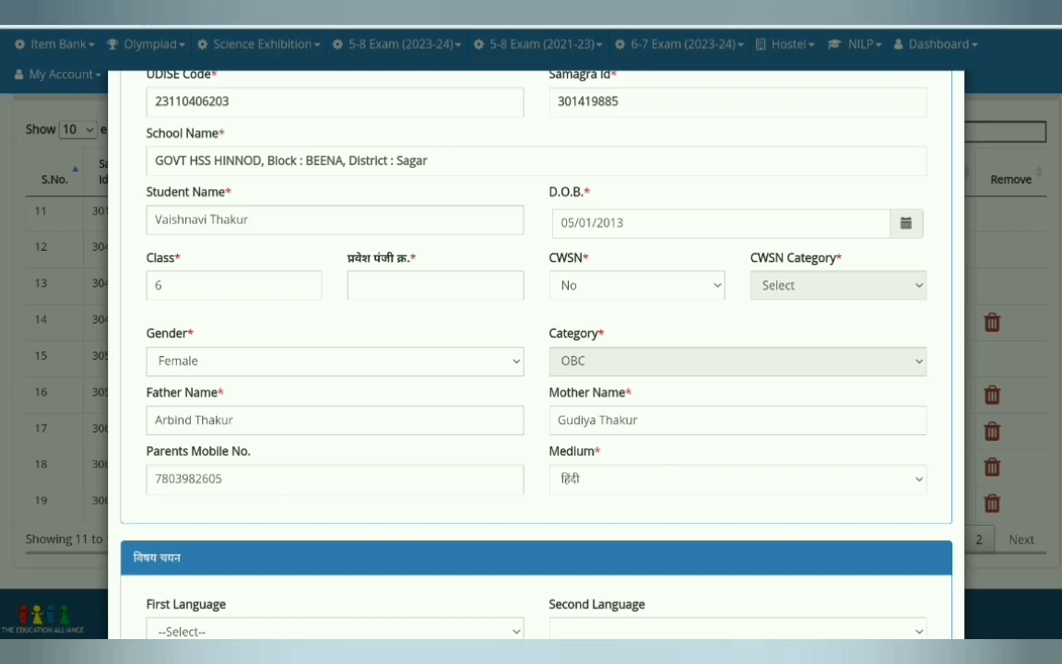
{"action": "scroll", "coordinate": [431, 368], "scroll_direction": "down", "scroll_amount": 3}
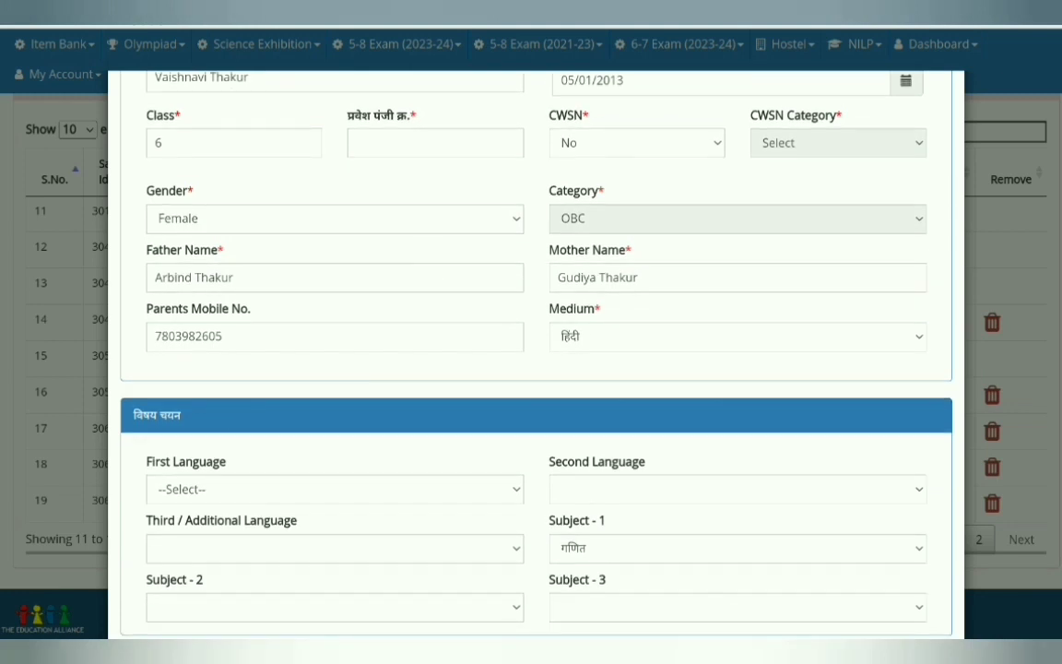
{"action": "left_click", "coordinate": [171, 276]}
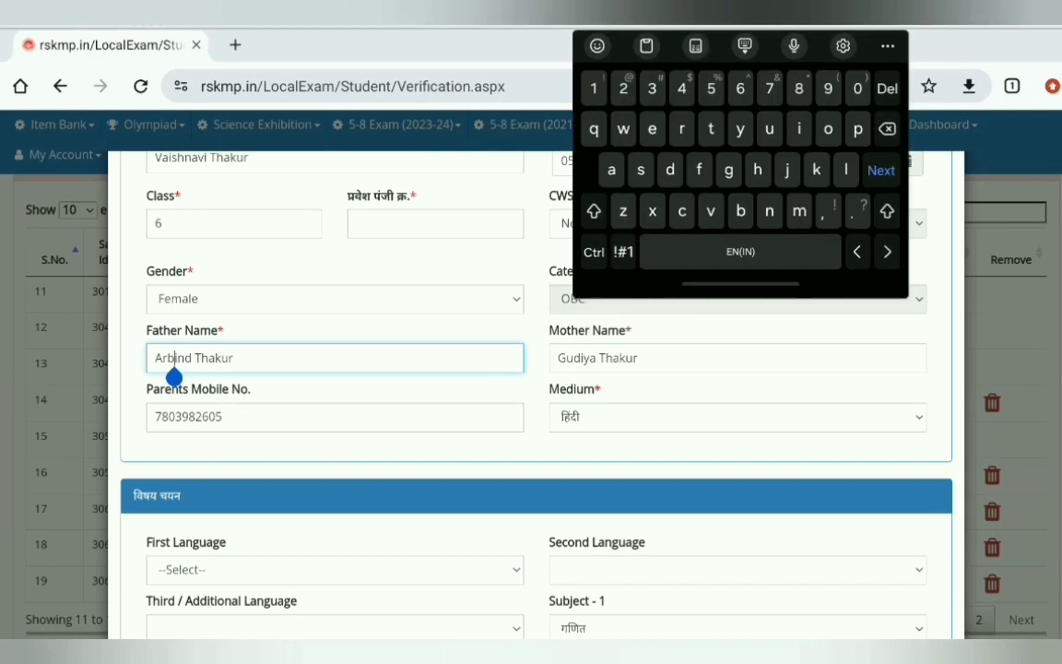
{"action": "key", "text": "BackSpace"}
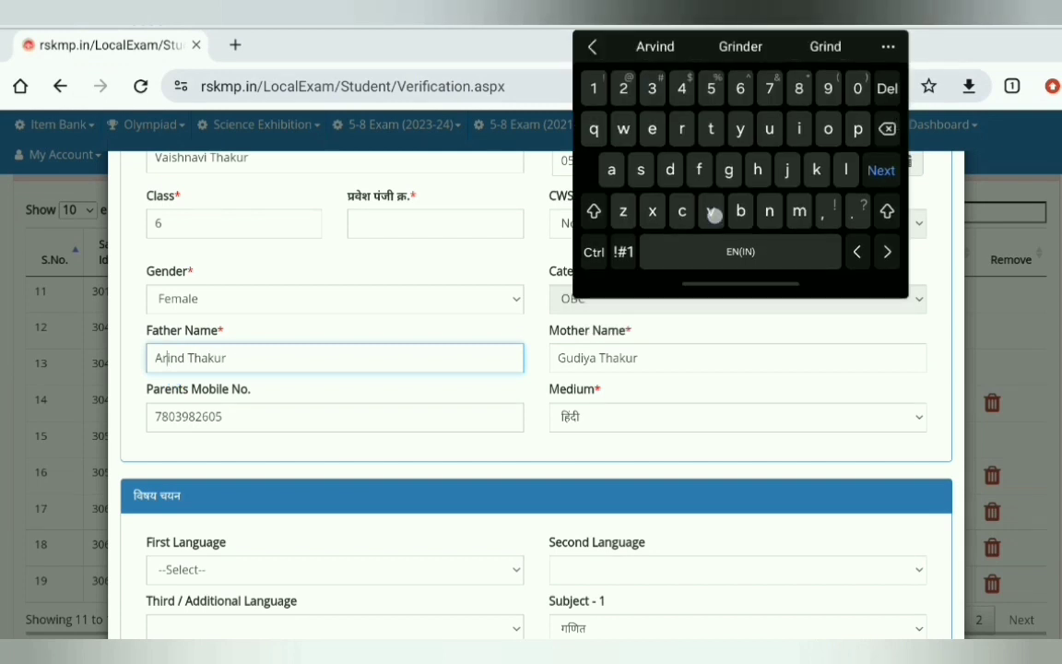
{"action": "type", "text": "v"}
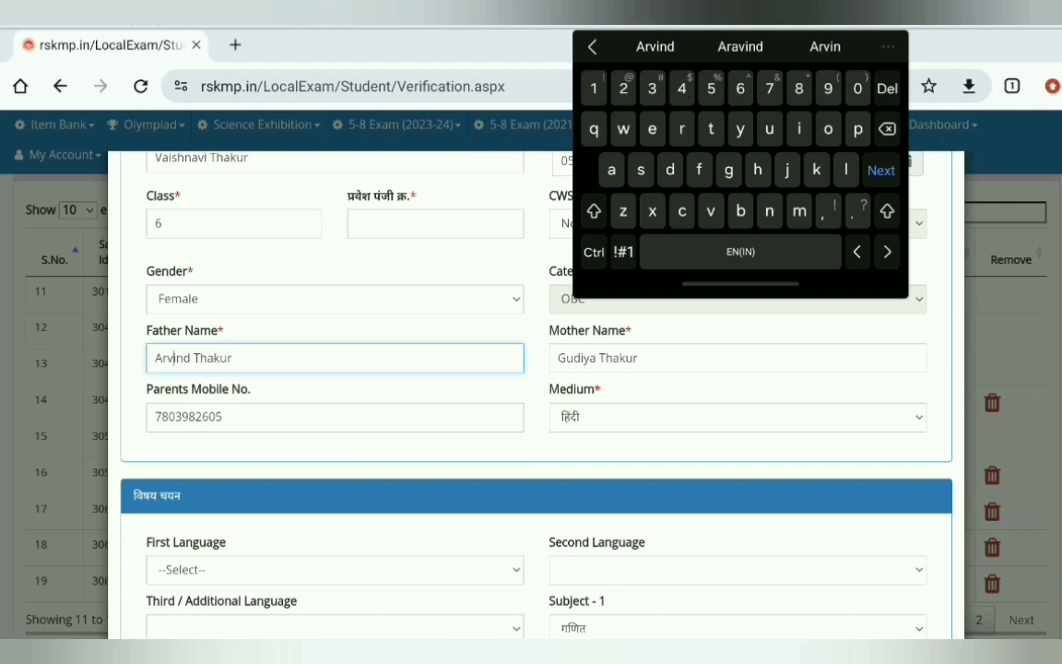
Check the available Medium choices, keeping हिंदी, and look over the subject selection section.
{"action": "left_click", "coordinate": [730, 415]}
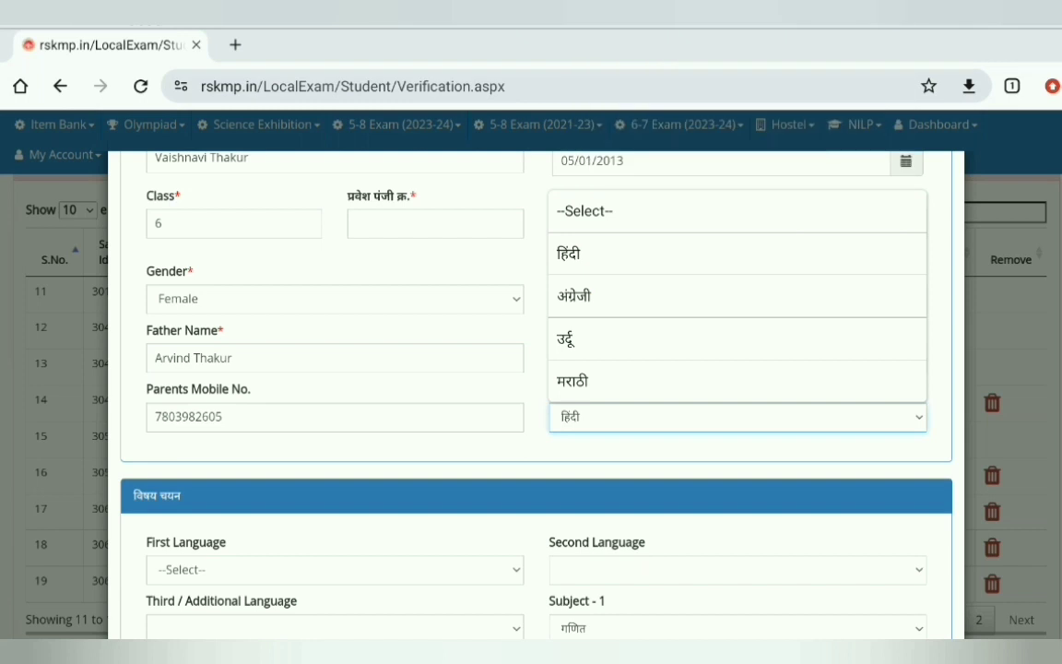
{"action": "left_click", "coordinate": [824, 471]}
{"action": "scroll", "coordinate": [821, 562], "scroll_direction": "down", "scroll_amount": 2}
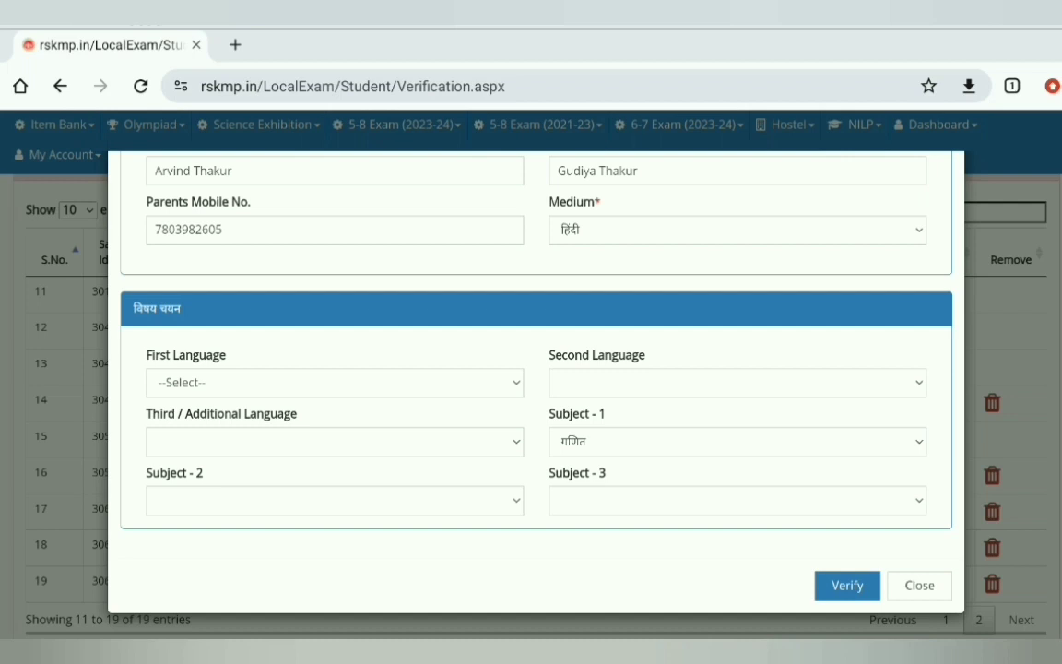
Set First Language to हिंदी, अंग्रेजी and उर्दू in turn, ending on उर्दू, to compare the subject combinations.
{"action": "left_click", "coordinate": [335, 382]}
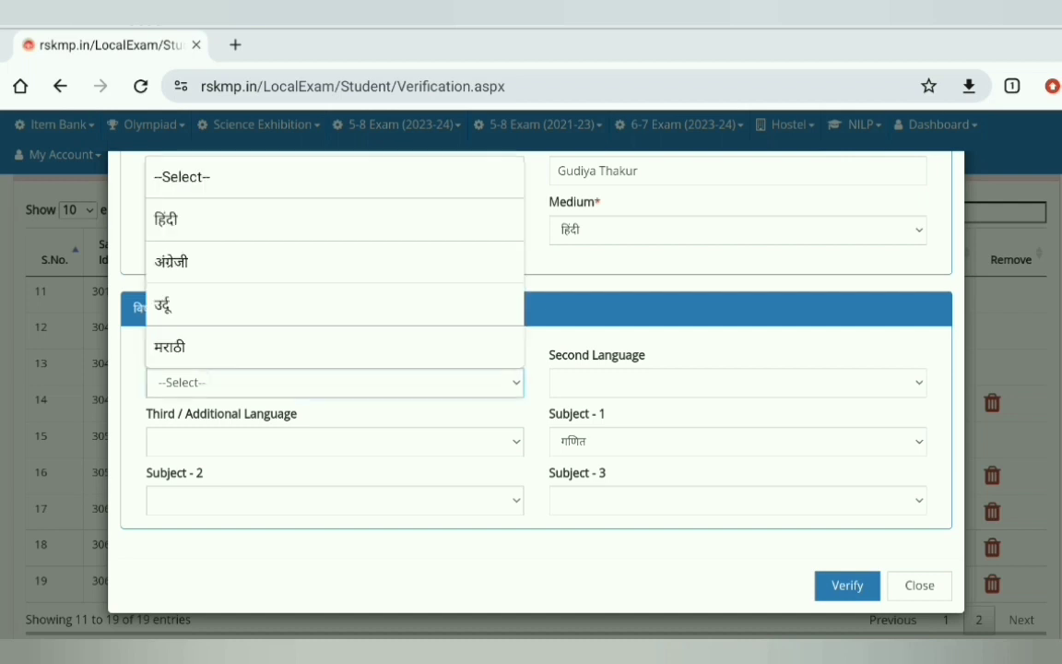
{"action": "left_click", "coordinate": [238, 214]}
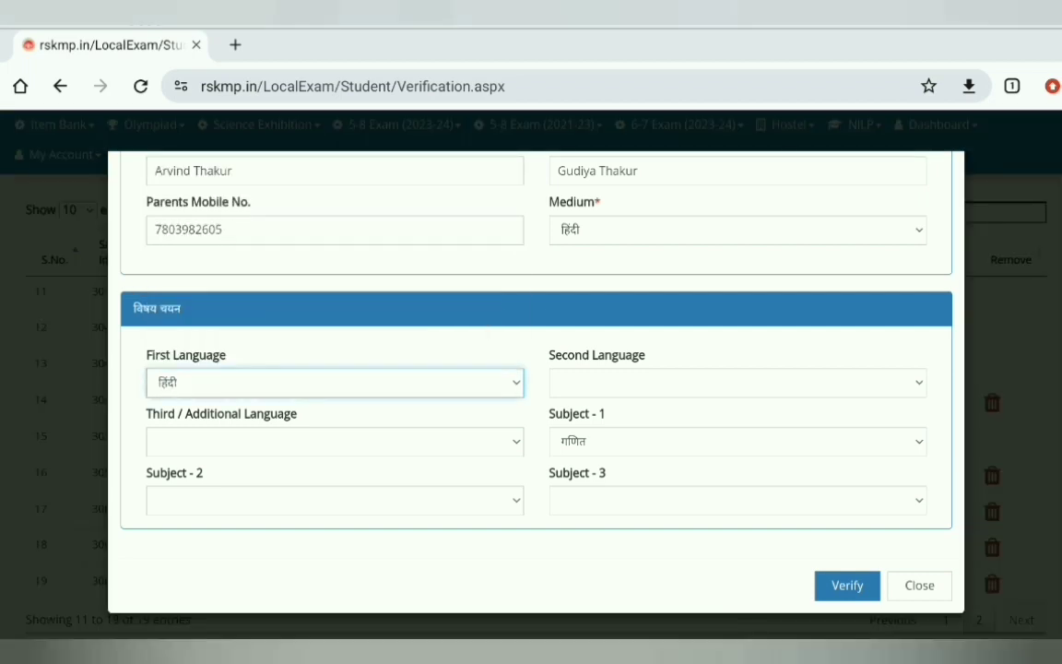
{"action": "left_click", "coordinate": [334, 383]}
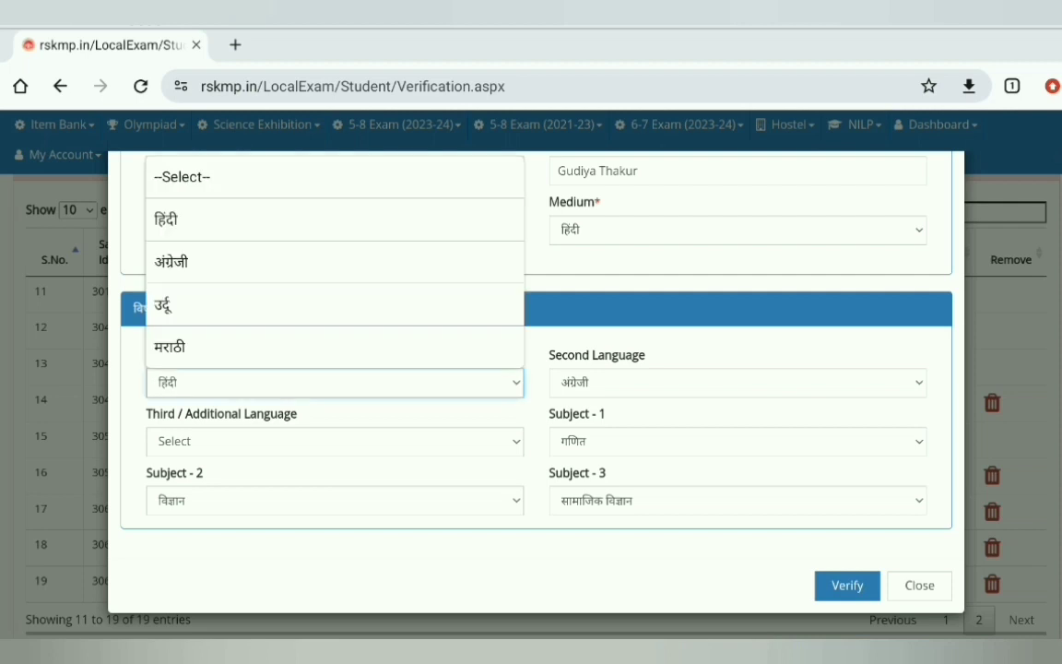
{"action": "left_click", "coordinate": [213, 264]}
{"action": "left_click", "coordinate": [285, 381]}
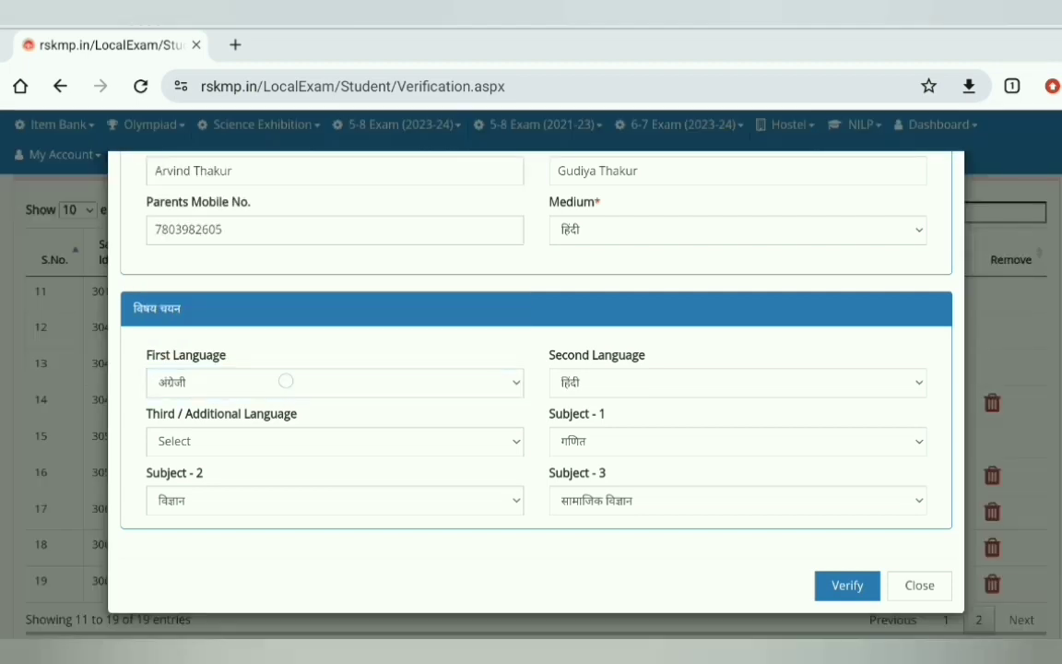
{"action": "left_click", "coordinate": [221, 300]}
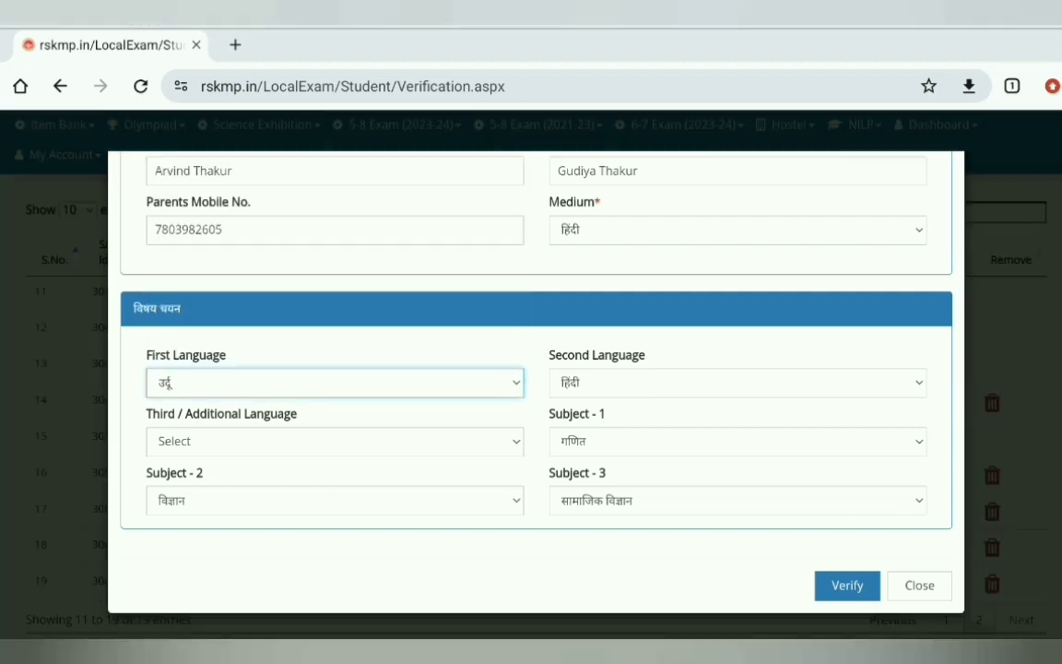
Set First Language to हिंदी and Third / Additional Language to संस्कृत in the subject selection section.
{"action": "left_click", "coordinate": [285, 381]}
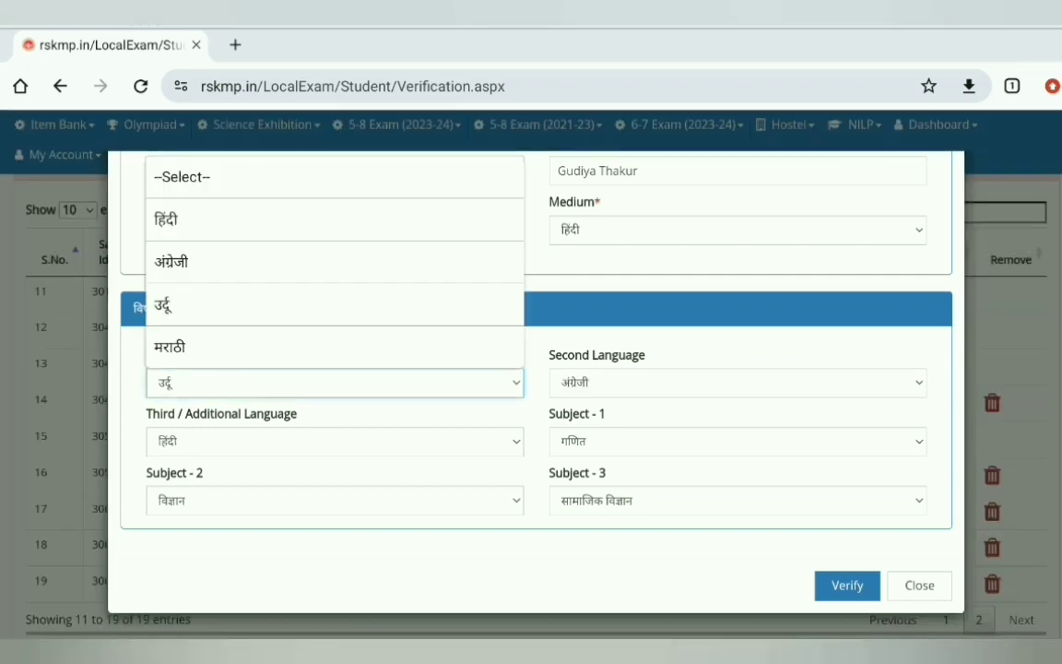
{"action": "left_click", "coordinate": [207, 210]}
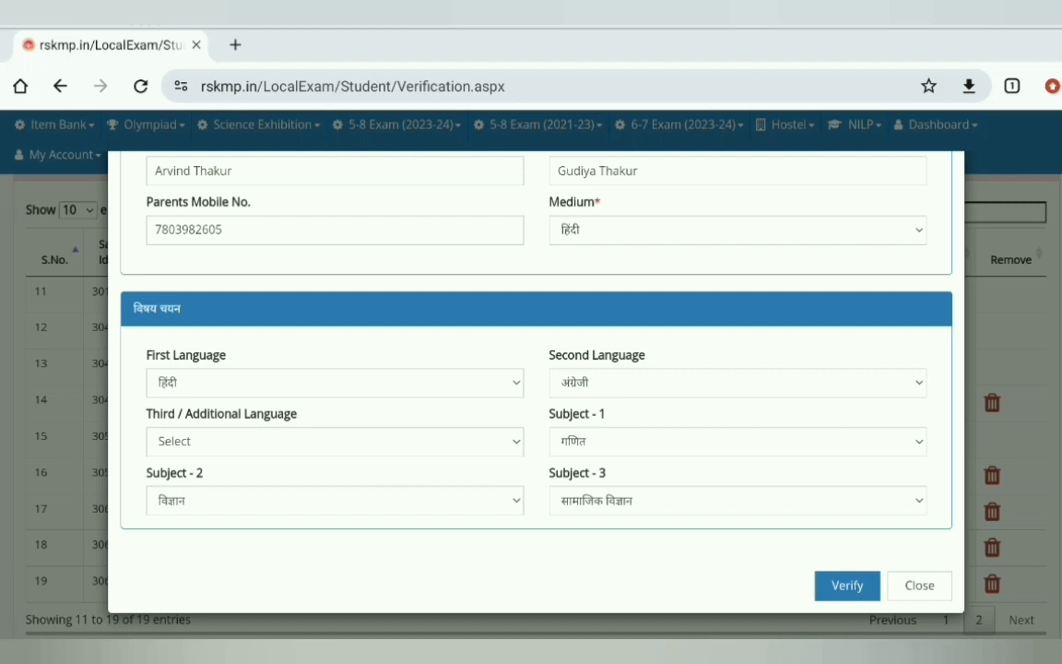
{"action": "left_click", "coordinate": [335, 440]}
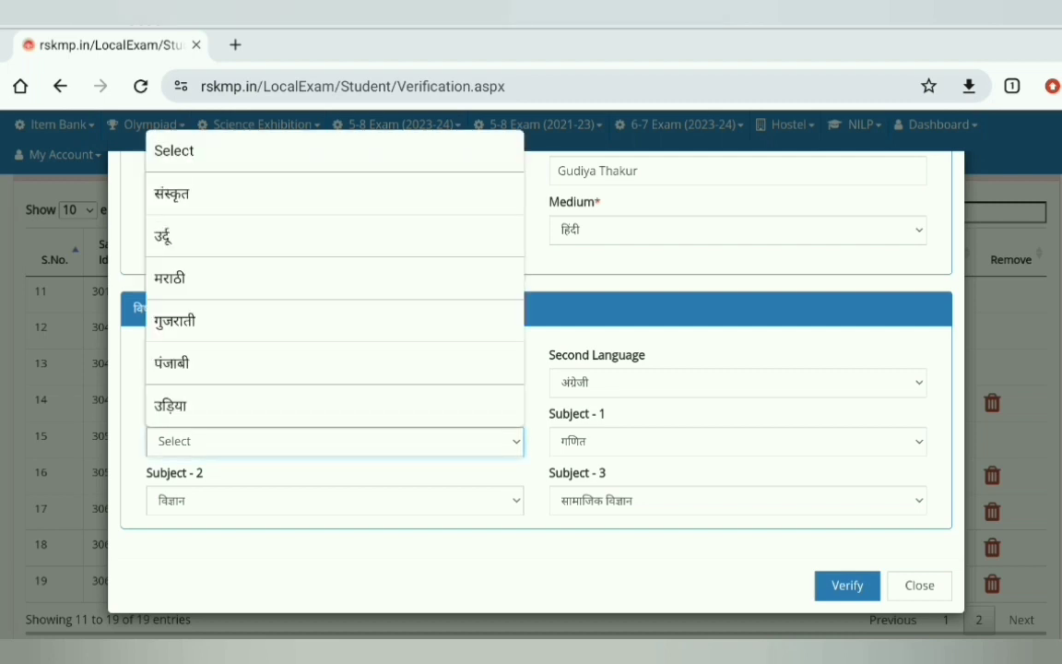
{"action": "left_click", "coordinate": [172, 194]}
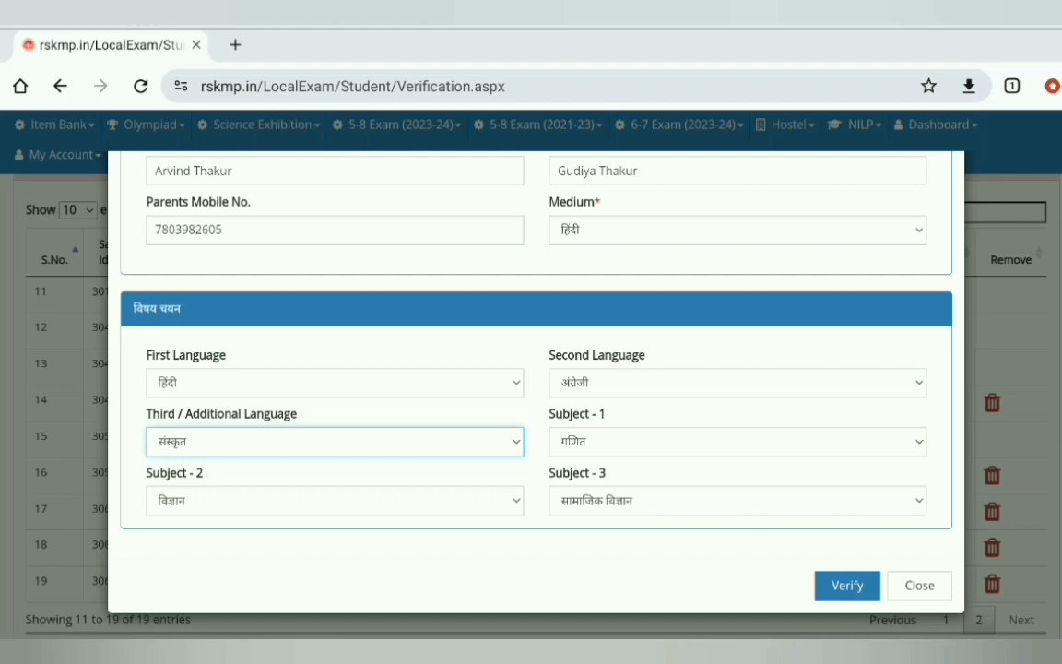
Review the completed registration form, checking the student details, the admission register number field, and the selected languages and subjects.
{"action": "scroll", "coordinate": [728, 498], "scroll_direction": "up", "scroll_amount": 10}
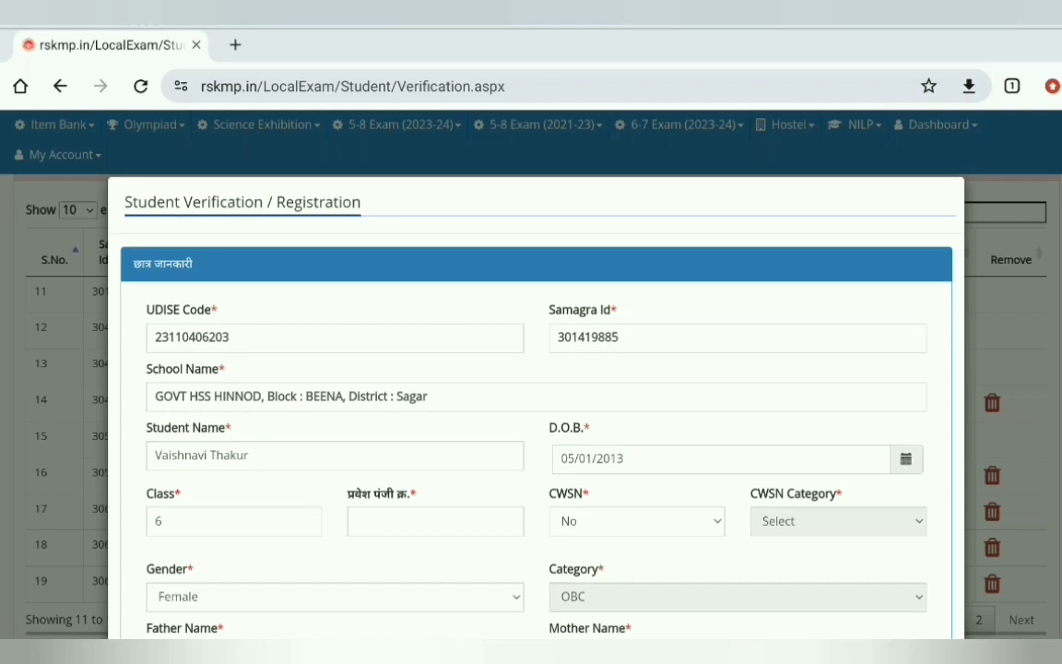
{"action": "scroll", "coordinate": [535, 406], "scroll_direction": "down", "scroll_amount": 5}
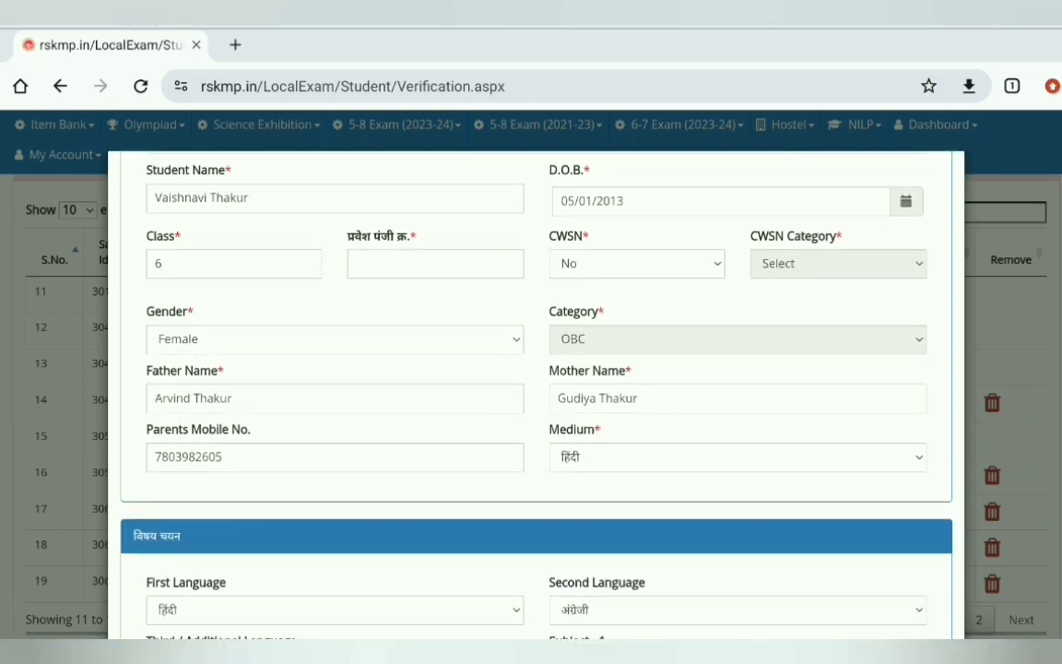
{"action": "scroll", "coordinate": [701, 368], "scroll_direction": "down", "scroll_amount": 5}
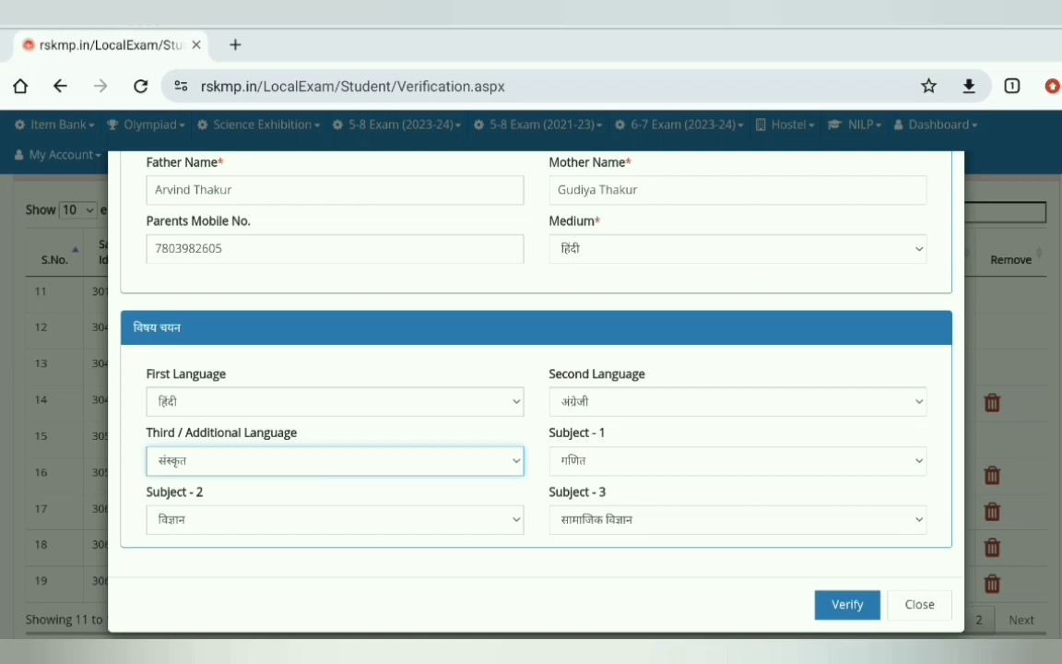
{"action": "scroll", "coordinate": [771, 237], "scroll_direction": "up", "scroll_amount": 5}
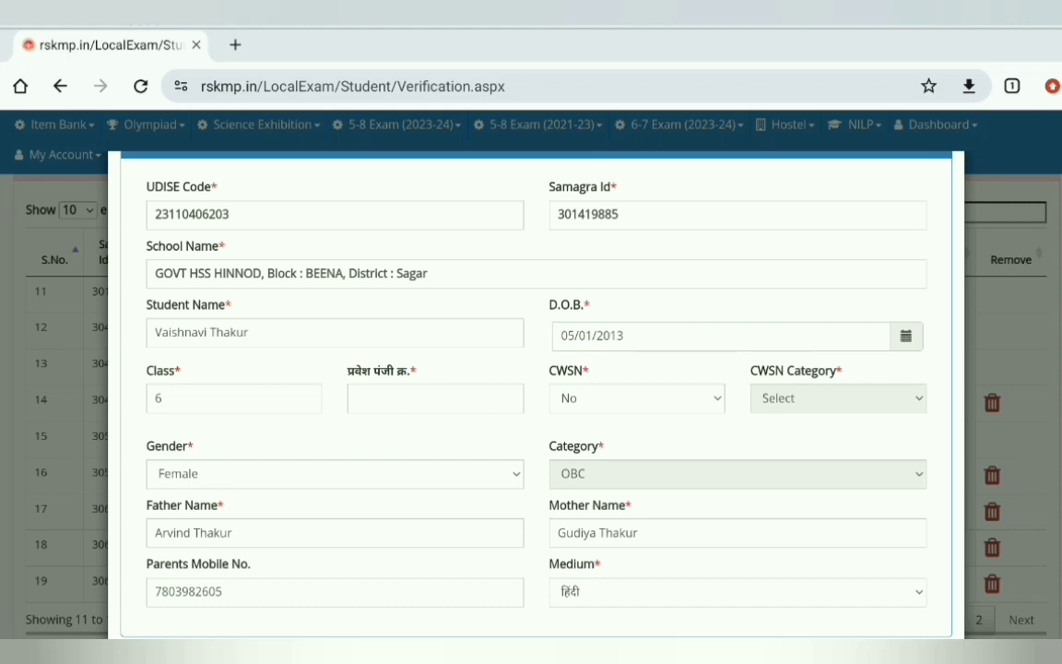
{"action": "scroll", "coordinate": [759, 398], "scroll_direction": "down", "scroll_amount": 4}
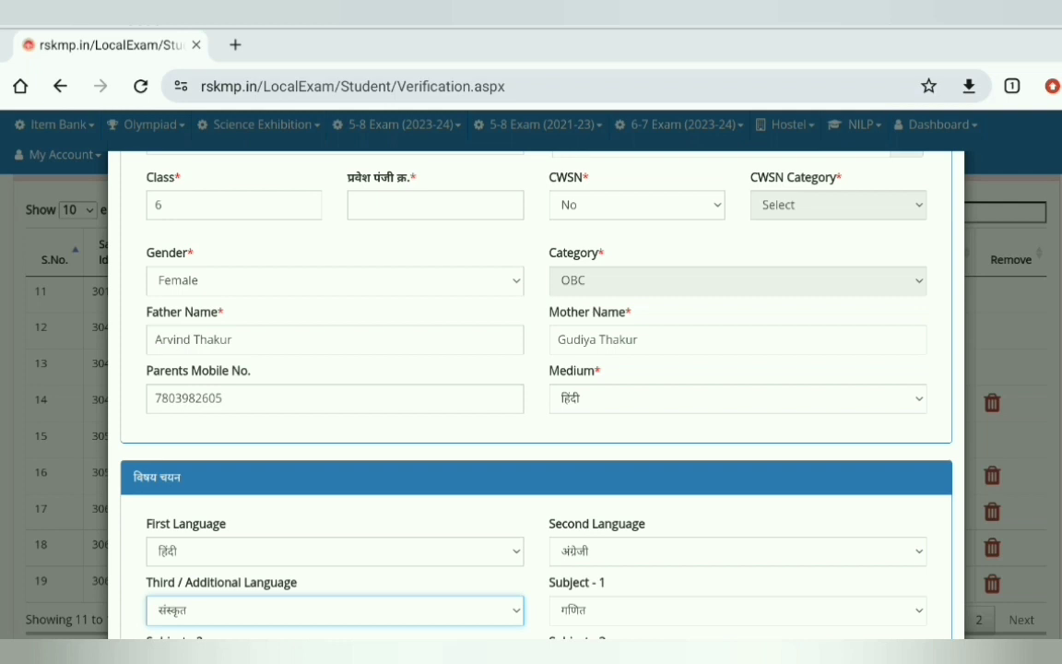
{"action": "scroll", "coordinate": [754, 500], "scroll_direction": "down", "scroll_amount": 3}
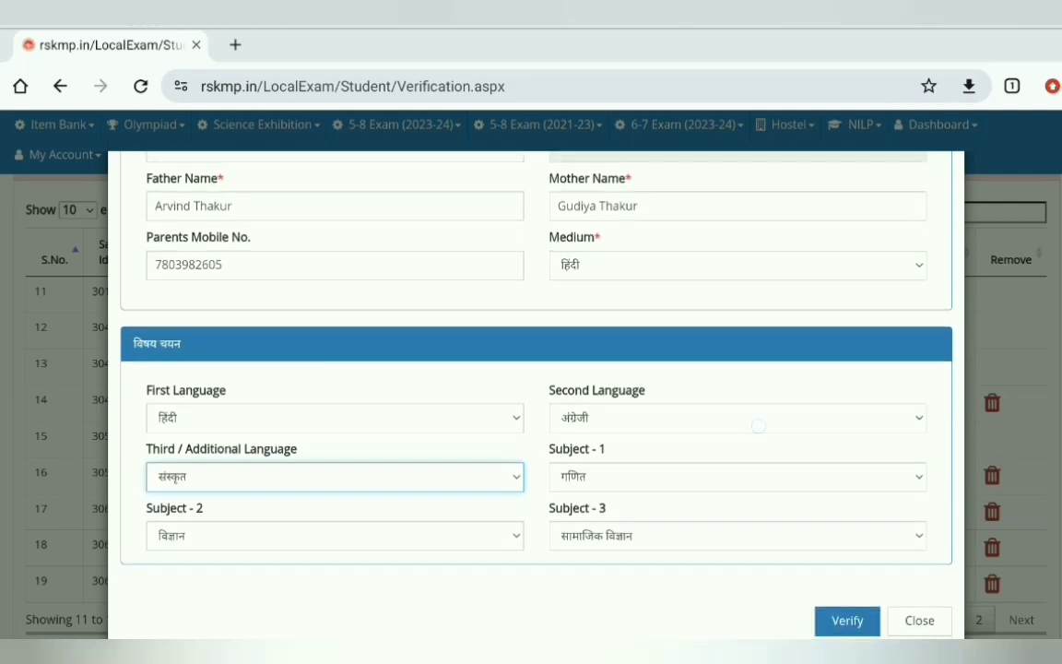